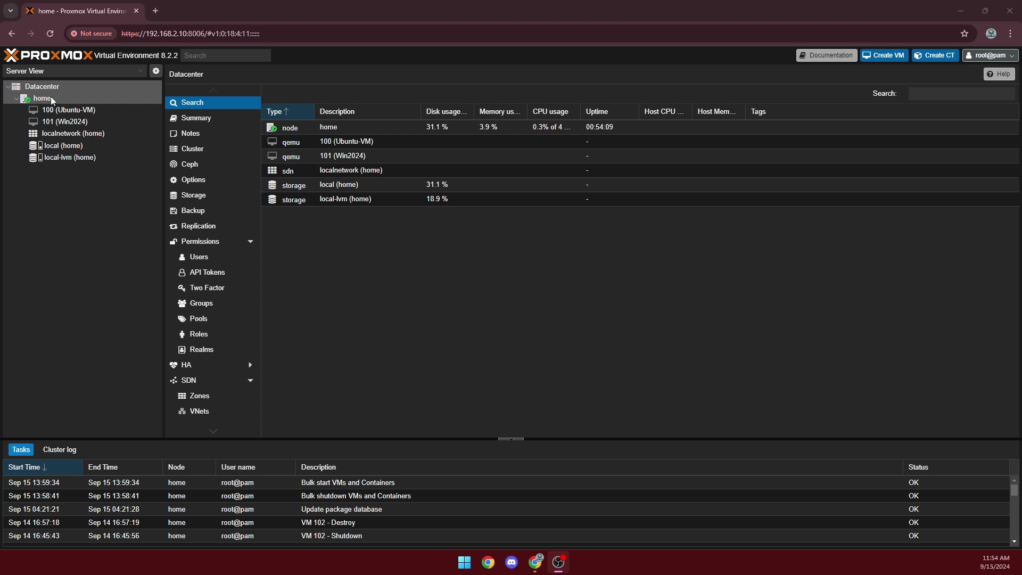
Copy the interface name enx00249b87199d from its settings in the home node's network list
click(76, 98)
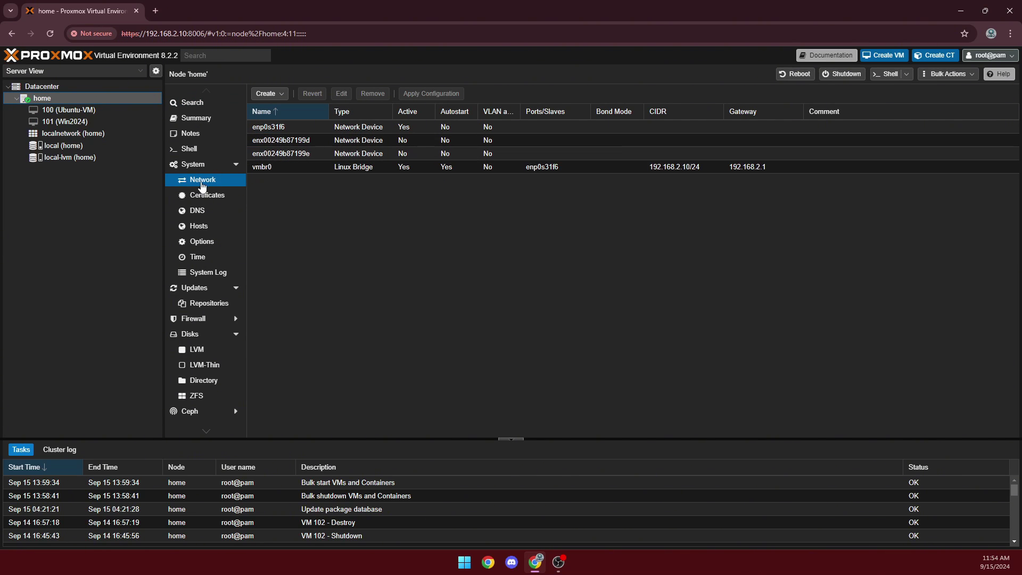
double_click(309, 142)
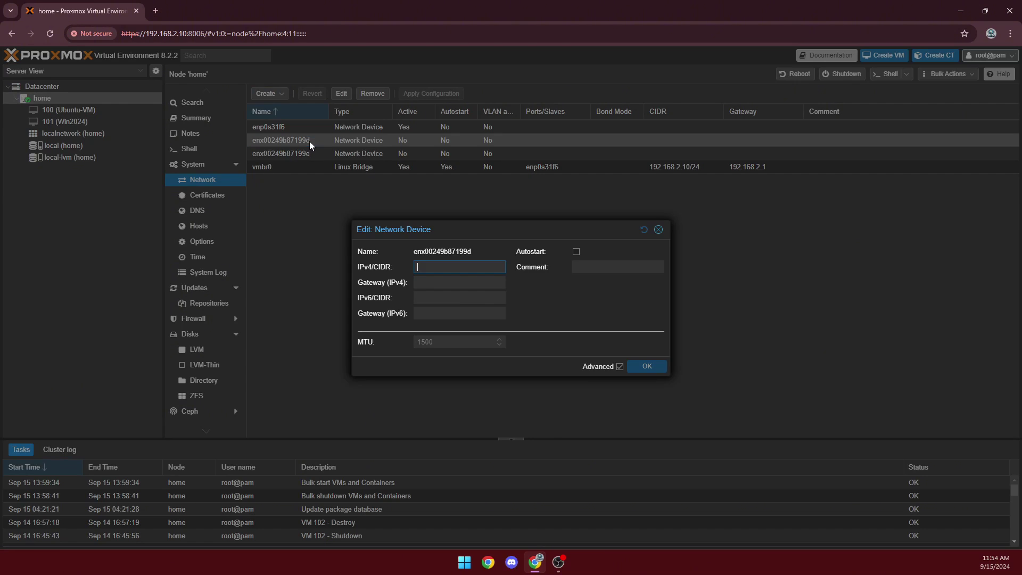
drag(475, 248, 407, 254)
key(ctrl+c)
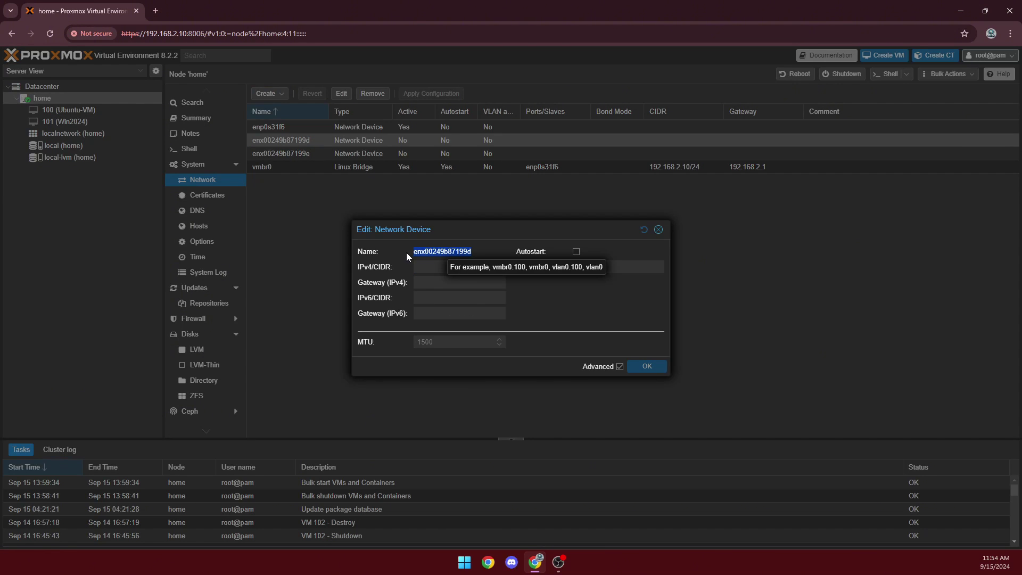
click(658, 230)
Create Linux bridge vmbr1 with bridge port enx00249b87199d
click(265, 95)
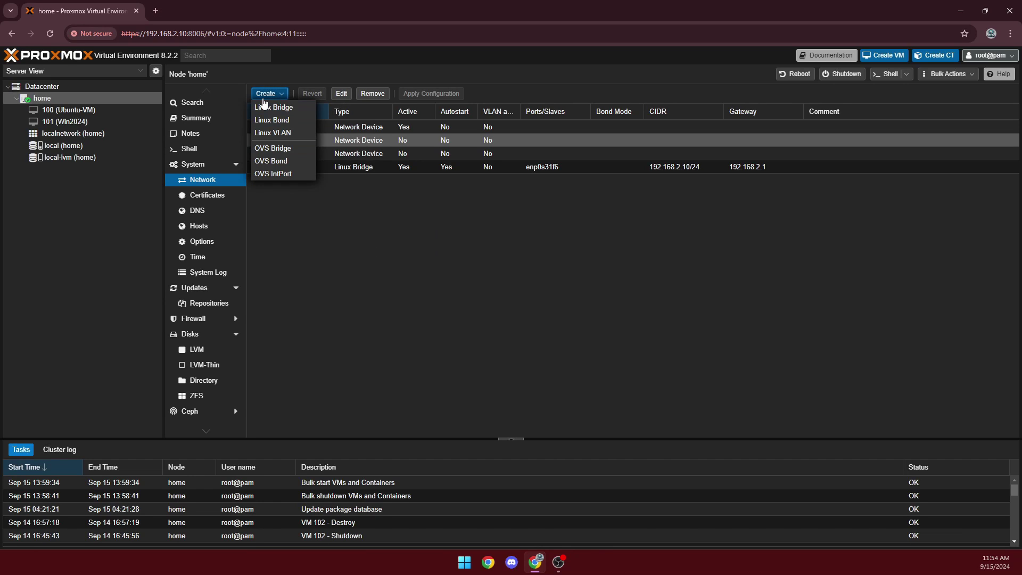
click(288, 114)
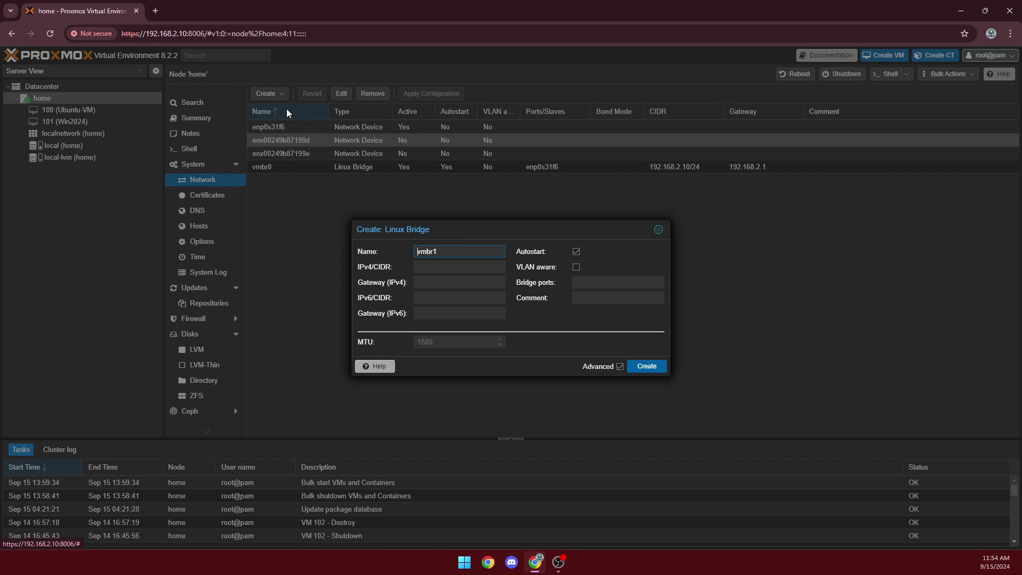
click(597, 281)
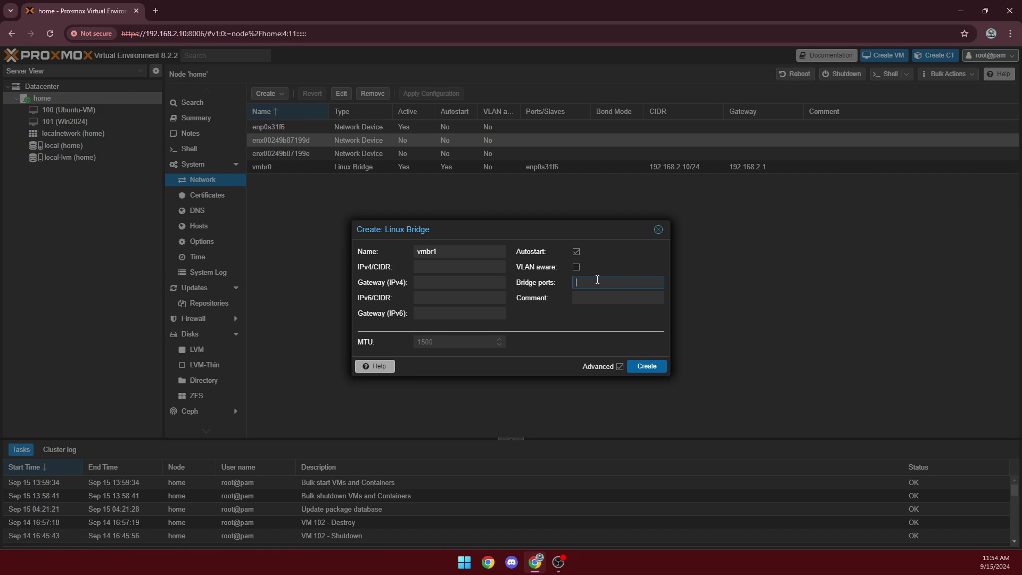
key(ctrl+v)
click(647, 367)
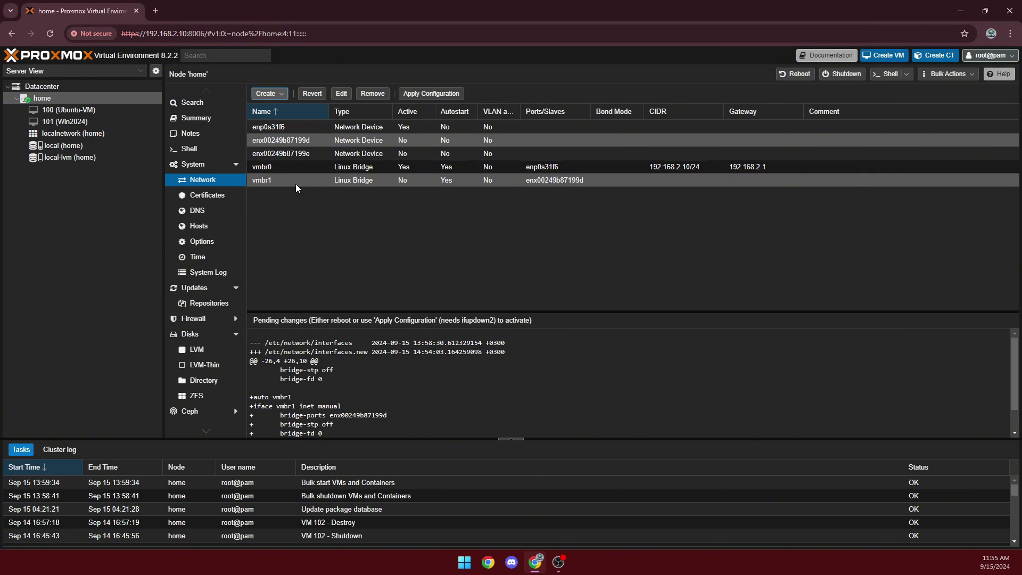
Copy the interface name enx00249b87199e from its settings without changing anything
double_click(315, 153)
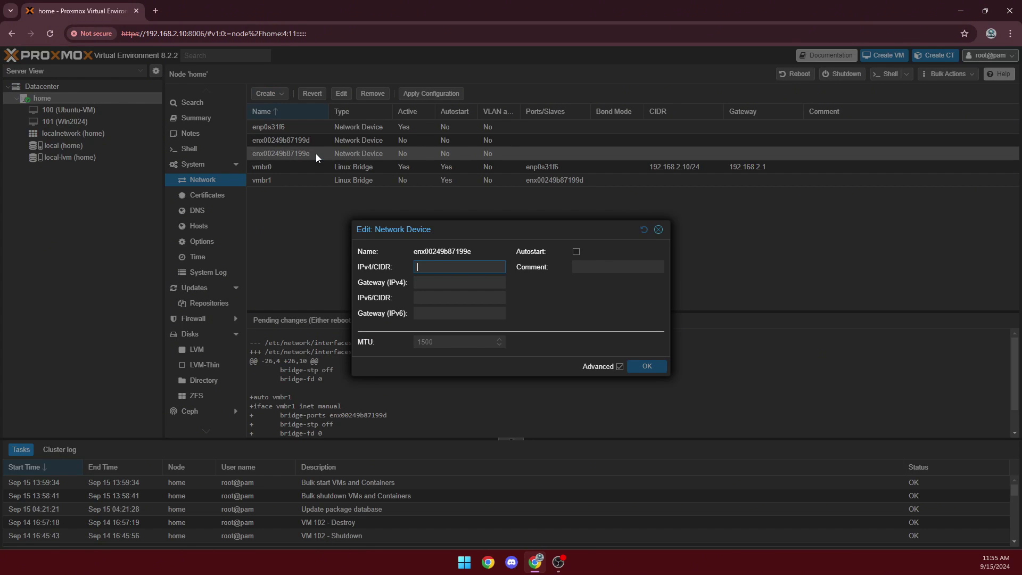
drag(474, 259, 410, 256)
key(ctrl+c)
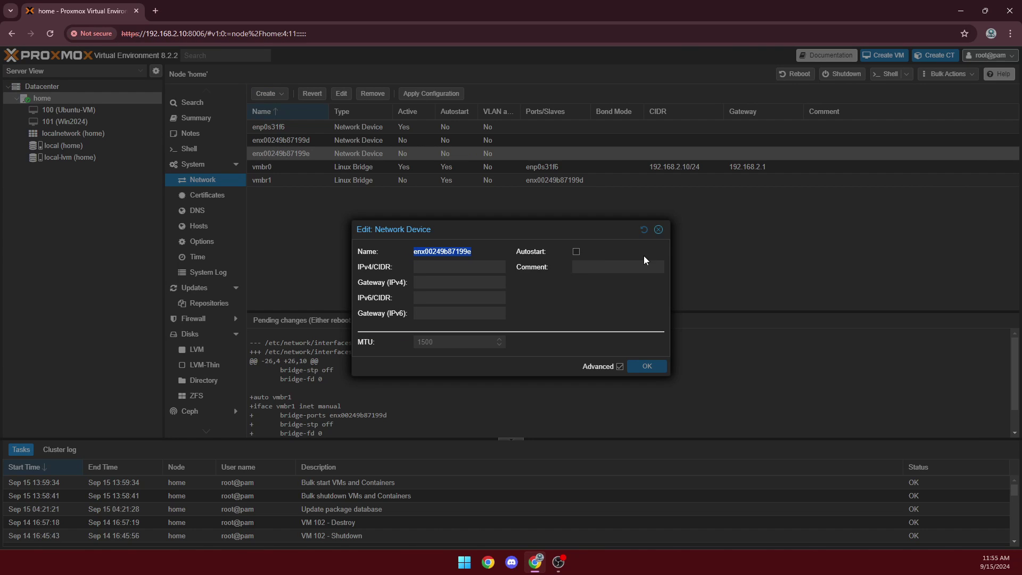
click(658, 230)
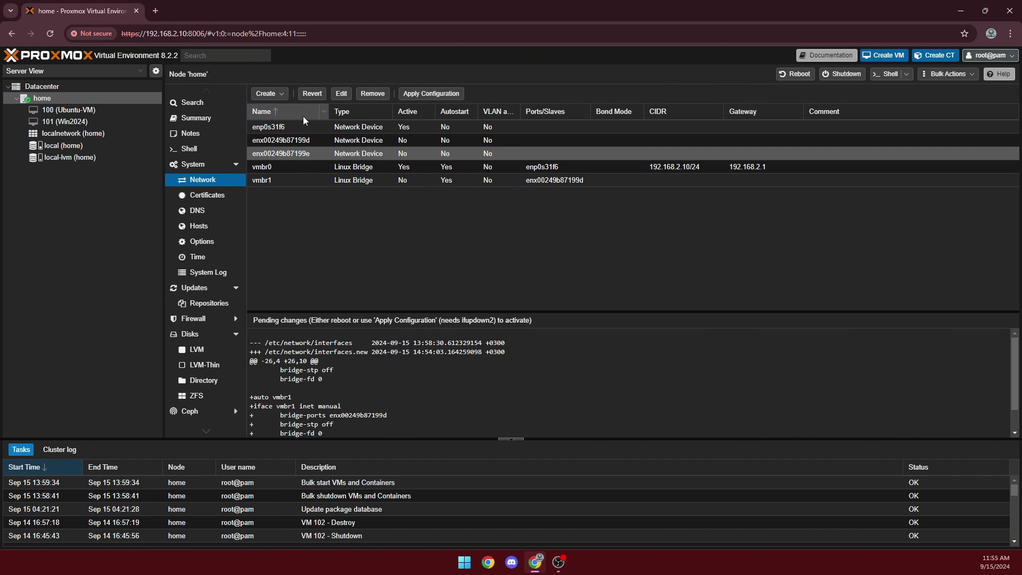
Create Linux bridge vmbr2 with bridge port enx00249b87199e
click(266, 98)
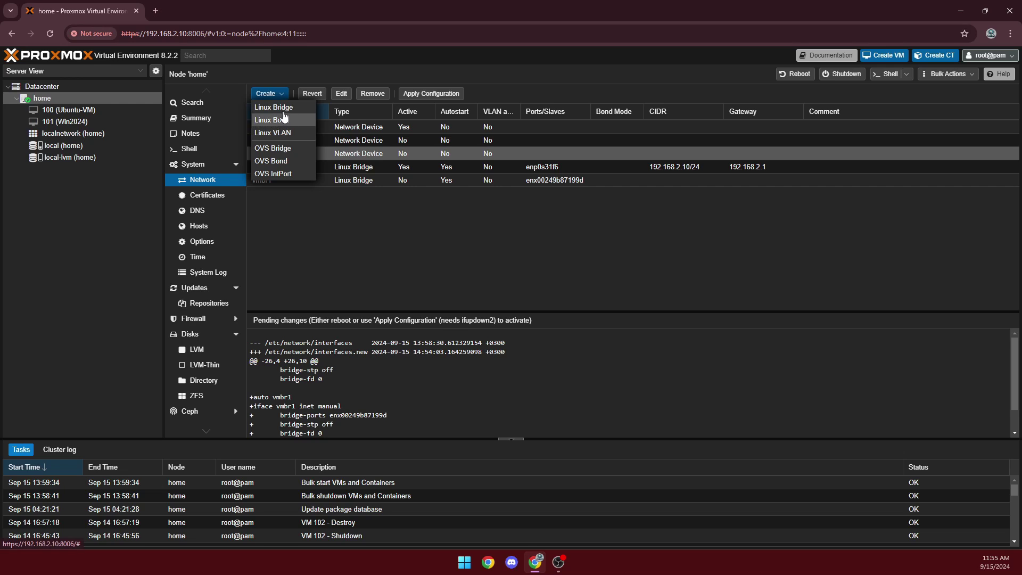
click(285, 107)
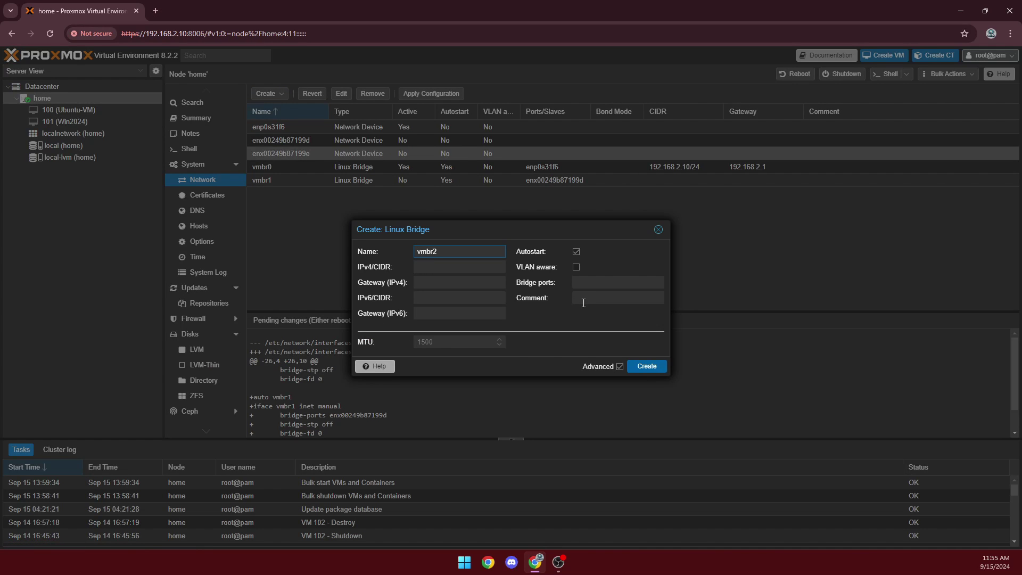
click(588, 286)
key(ctrl+v)
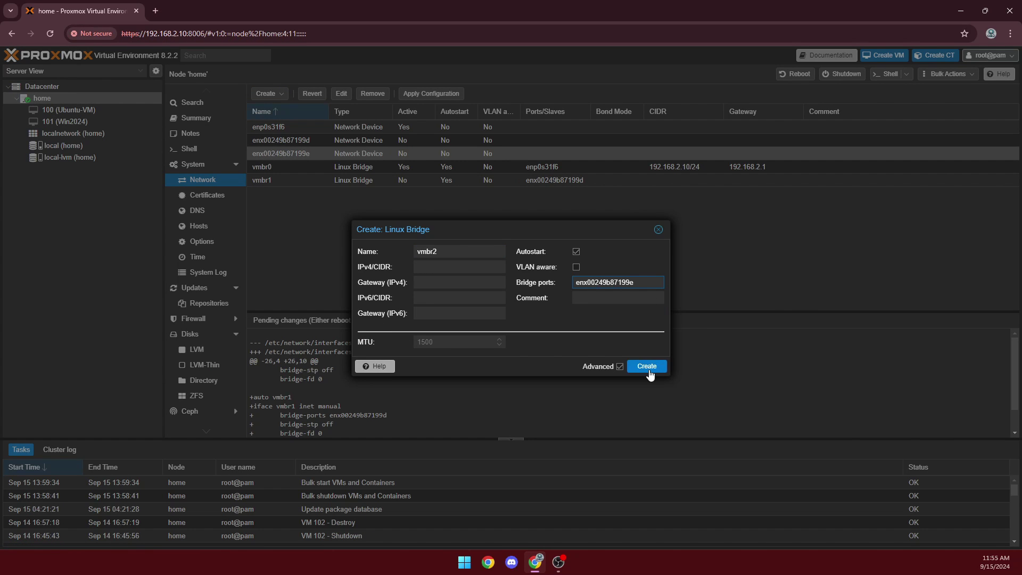
click(649, 371)
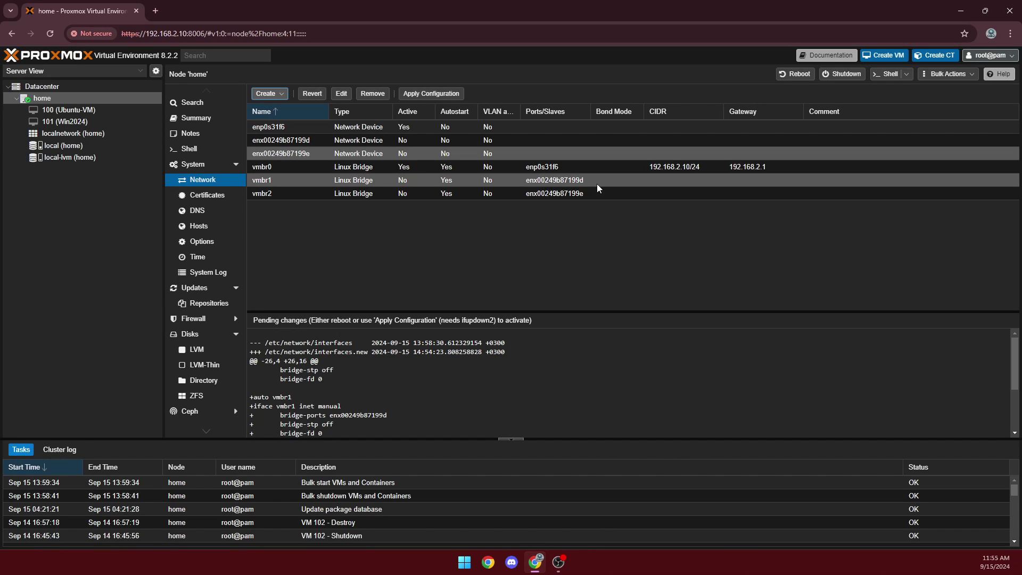
Select the new vmbr1 and vmbr2 bridges in the network list to check them
click(596, 181)
click(422, 191)
click(424, 182)
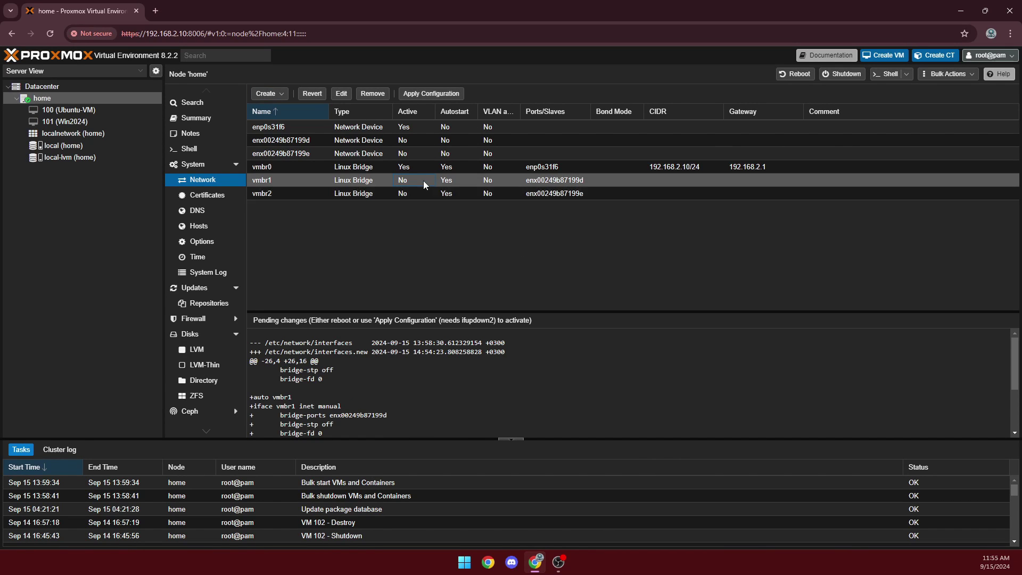
click(424, 191)
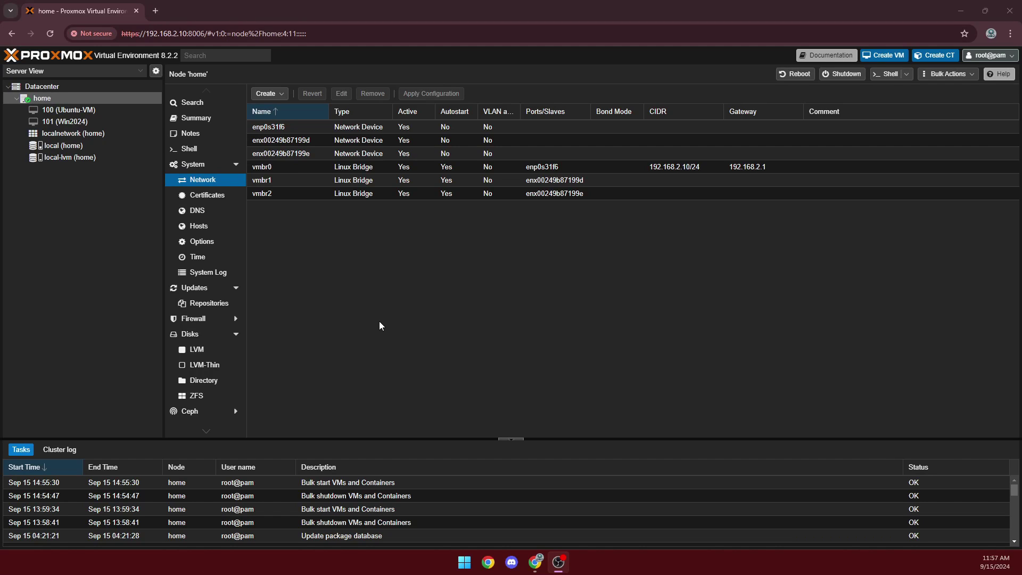
Start VM 102 named 'OPNsense' with the OPNsense-24.7-dvd-amd64.iso installer image
click(882, 56)
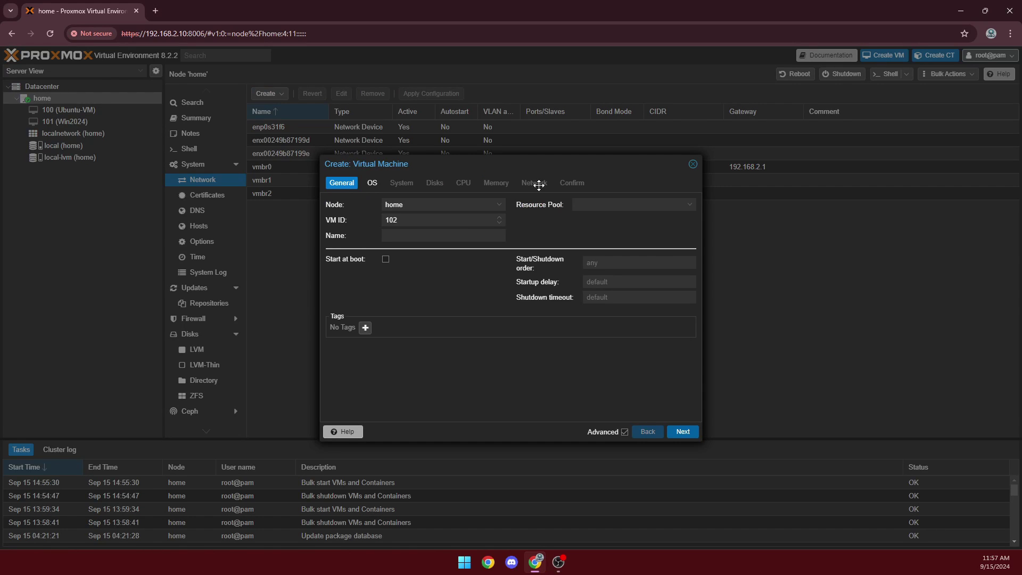
click(442, 235)
text(OPNsense)
click(372, 182)
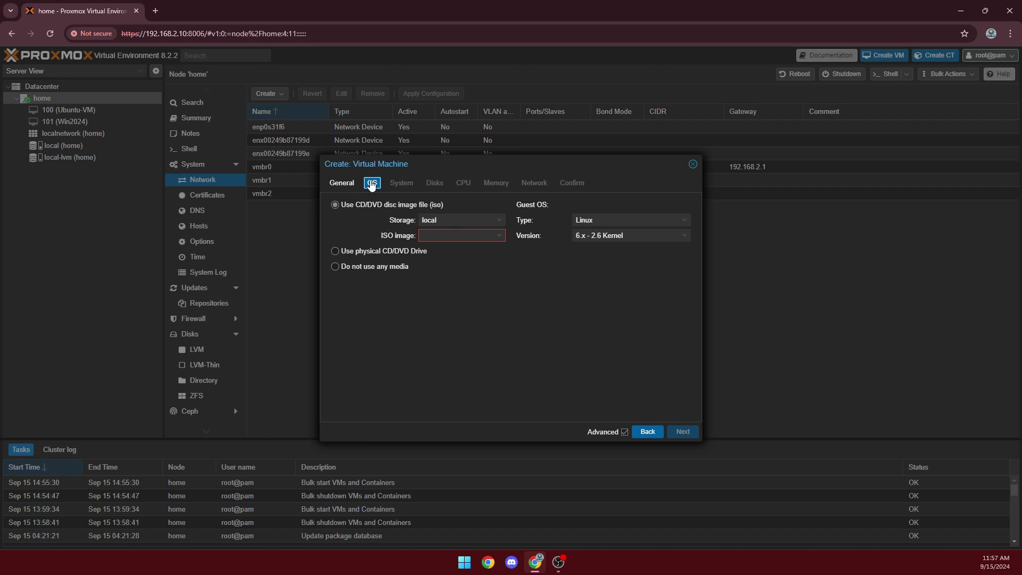
click(478, 235)
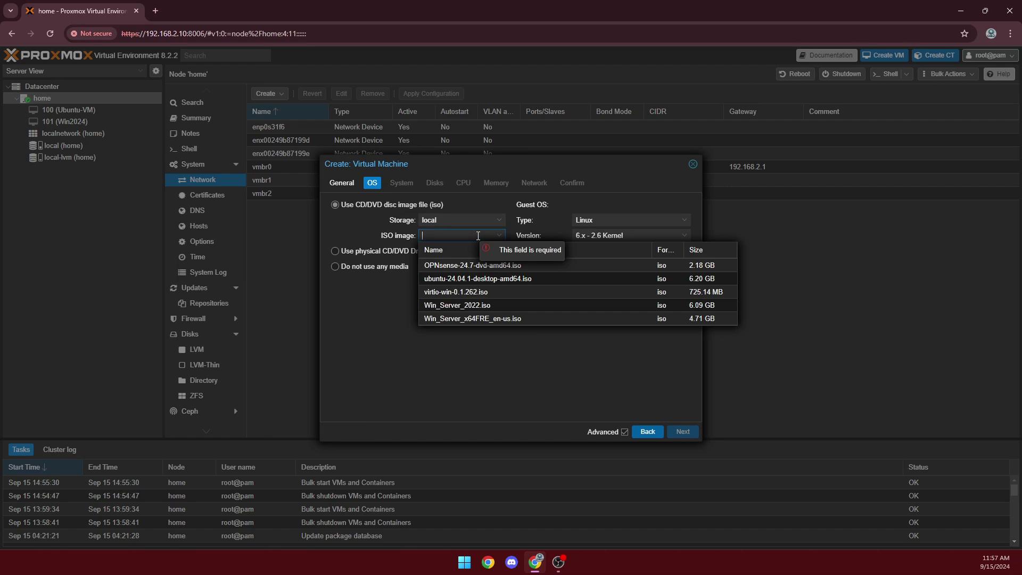
click(504, 267)
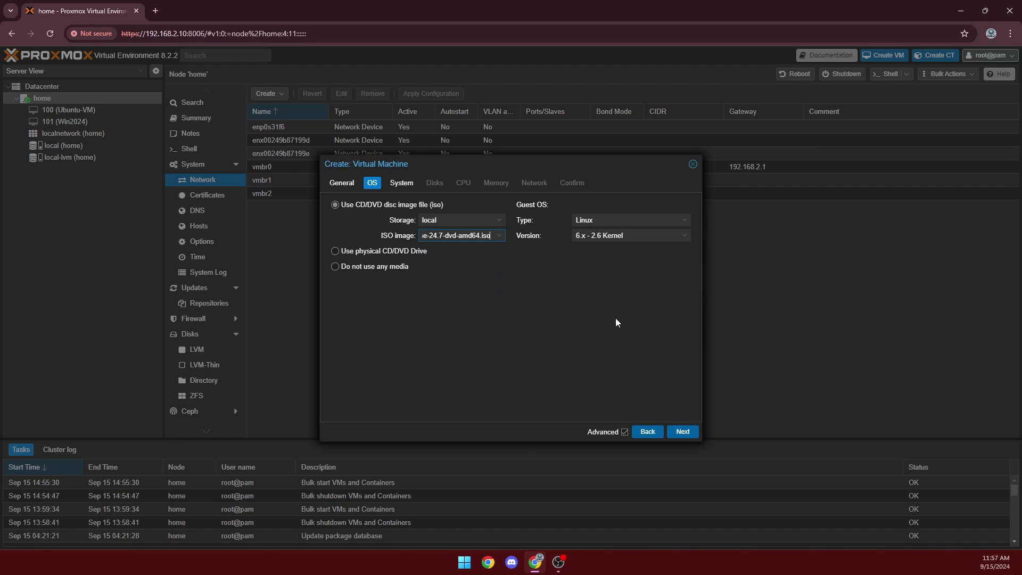
click(683, 432)
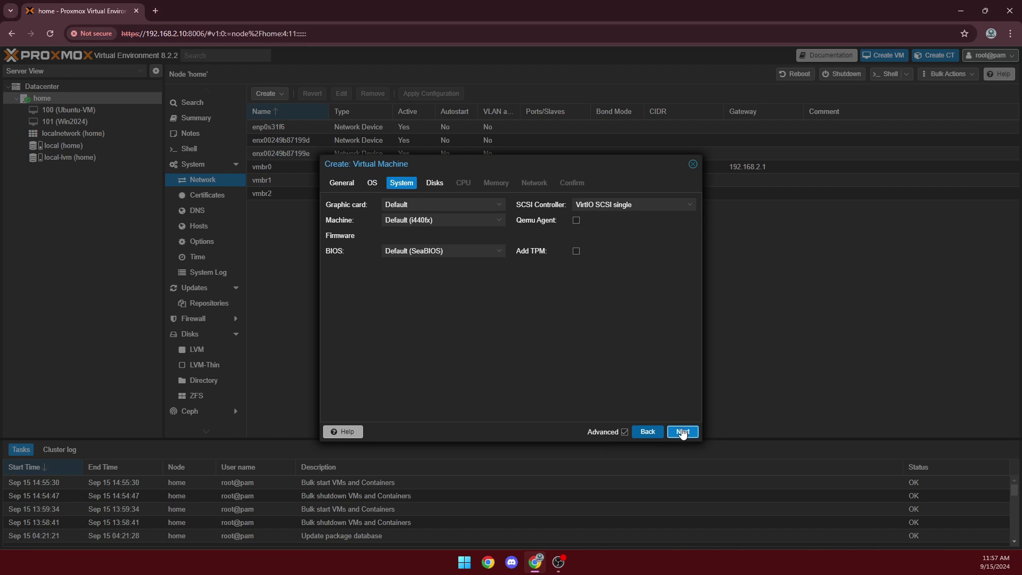
Keep the default disk and give the VM 2 CPU cores
click(683, 432)
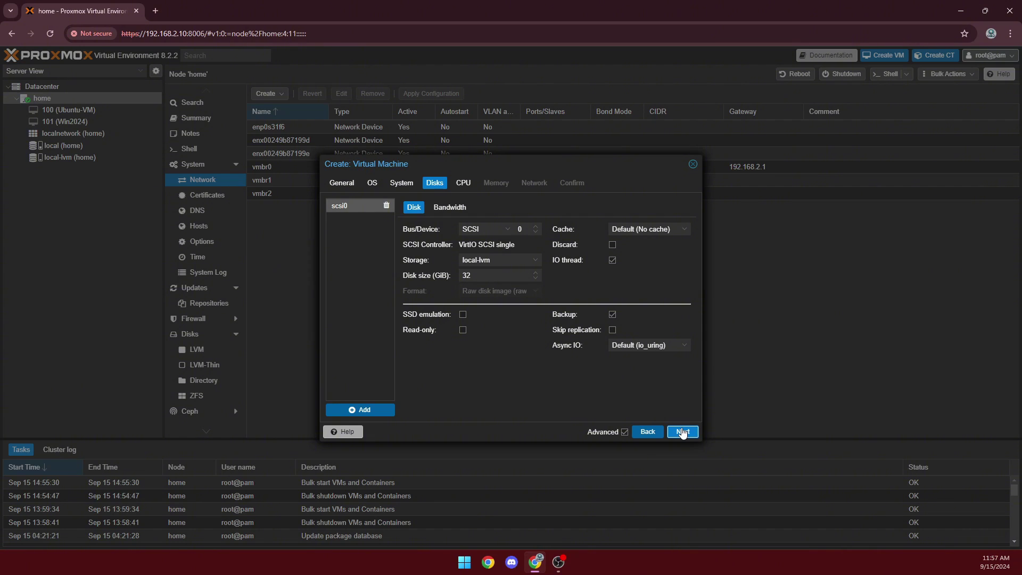
click(683, 432)
double_click(404, 220)
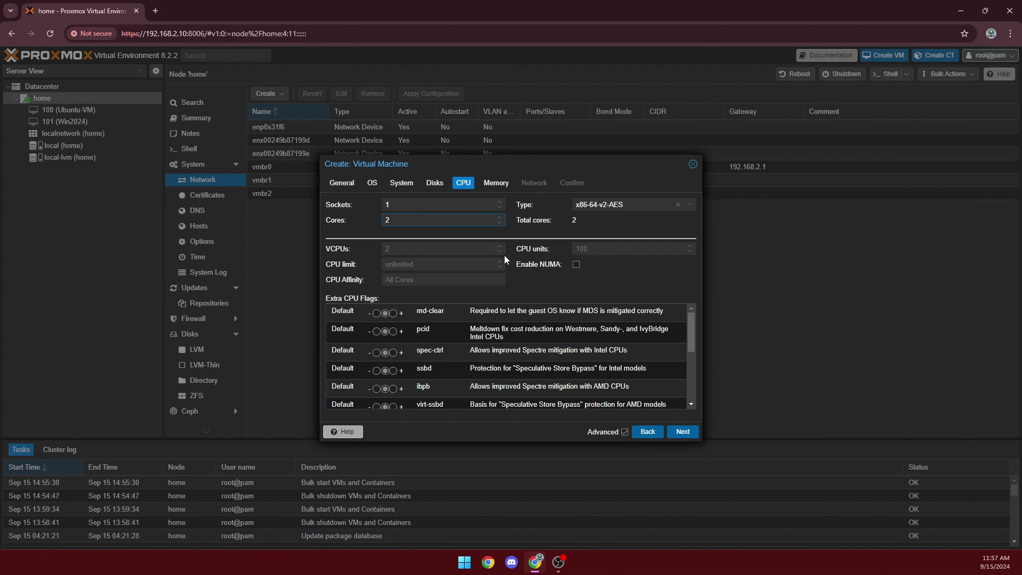
click(494, 184)
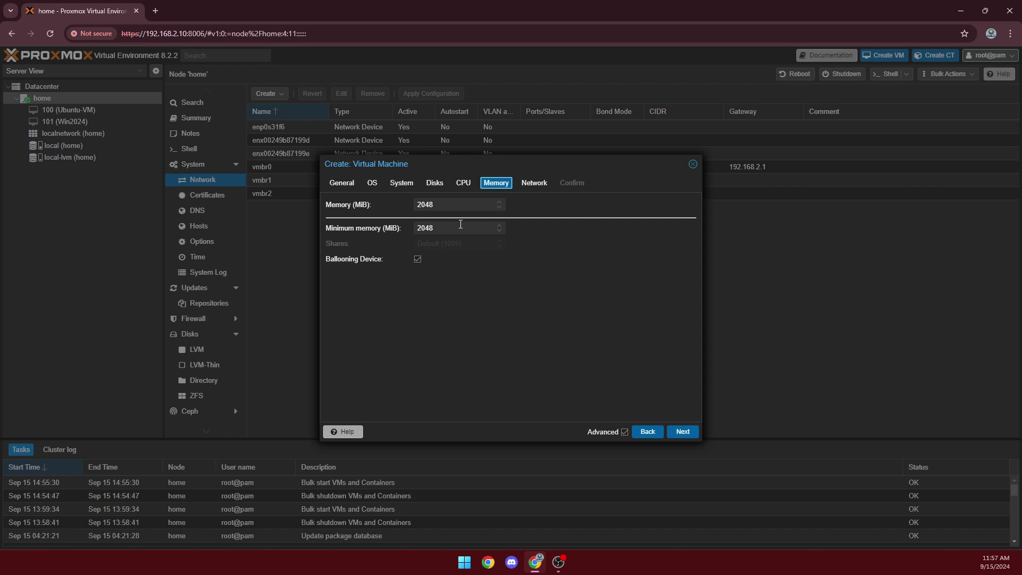
Keep 2048 MiB memory and network bridge vmbr0, reaching the Confirm summary
click(679, 440)
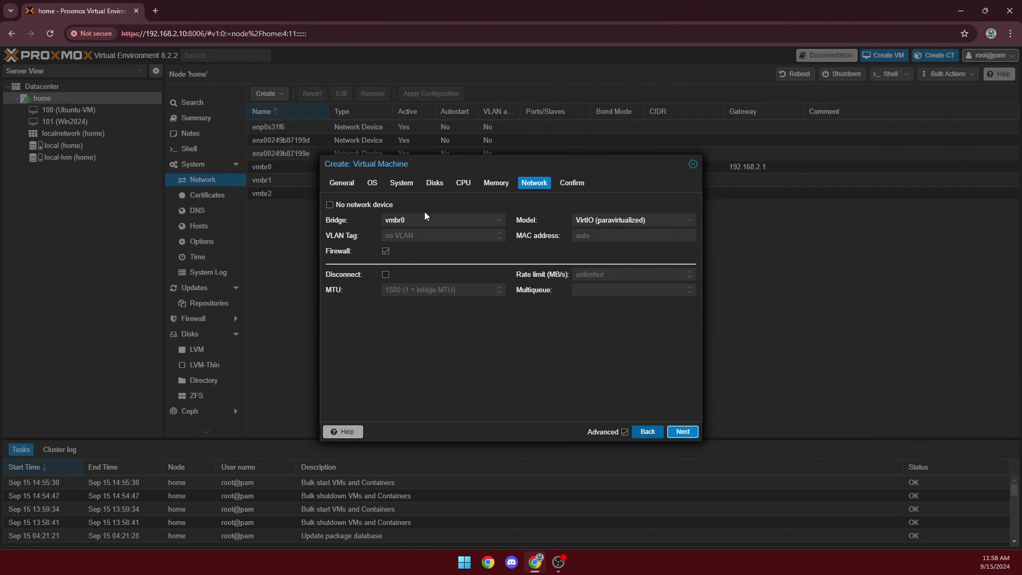
click(448, 220)
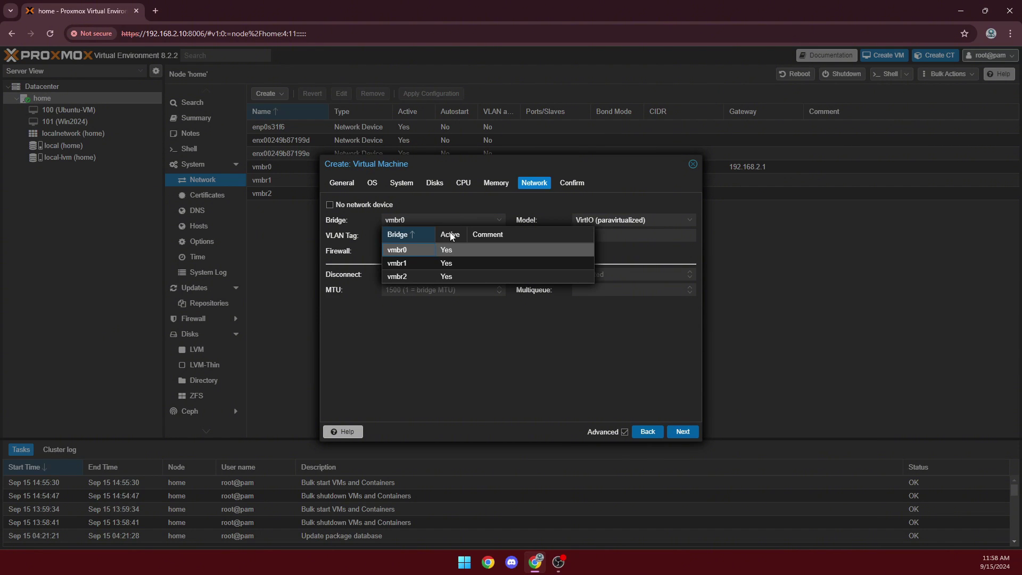
click(420, 251)
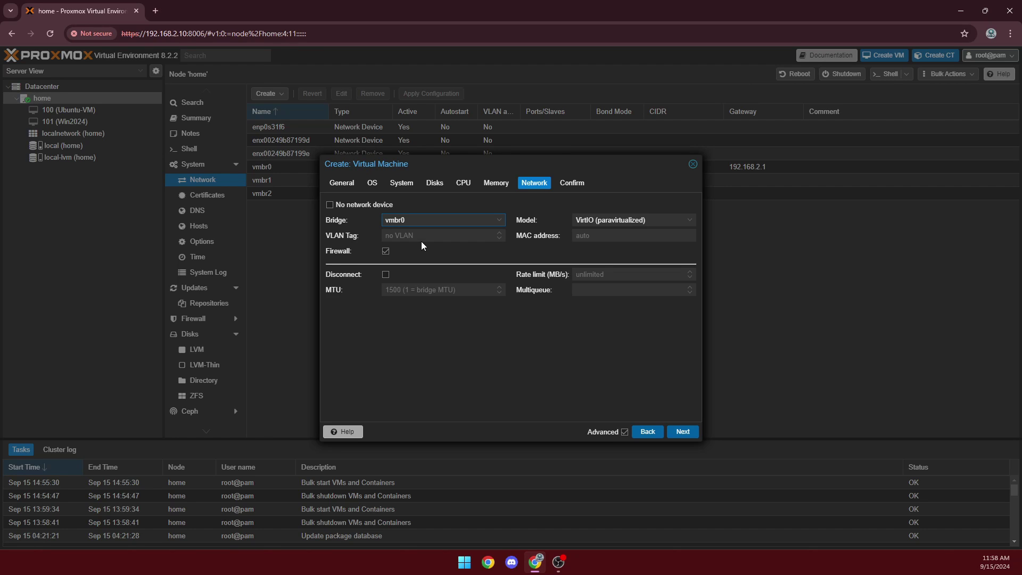
click(447, 221)
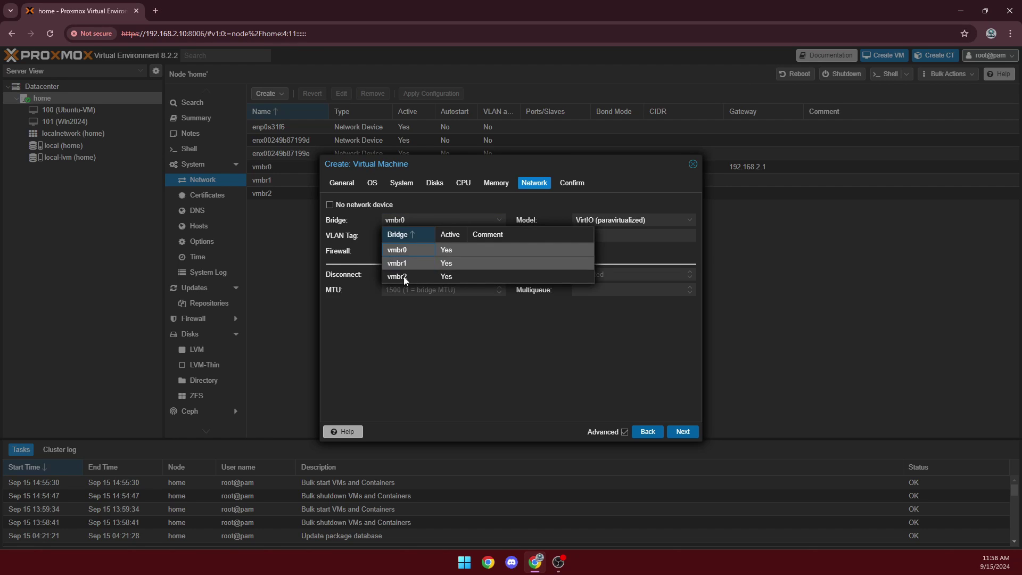
click(423, 308)
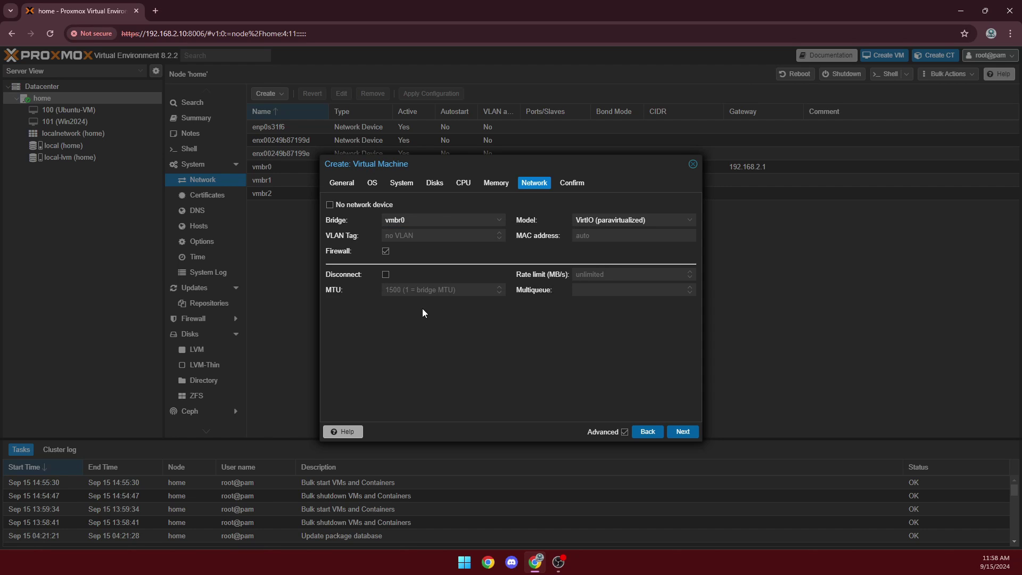
click(682, 432)
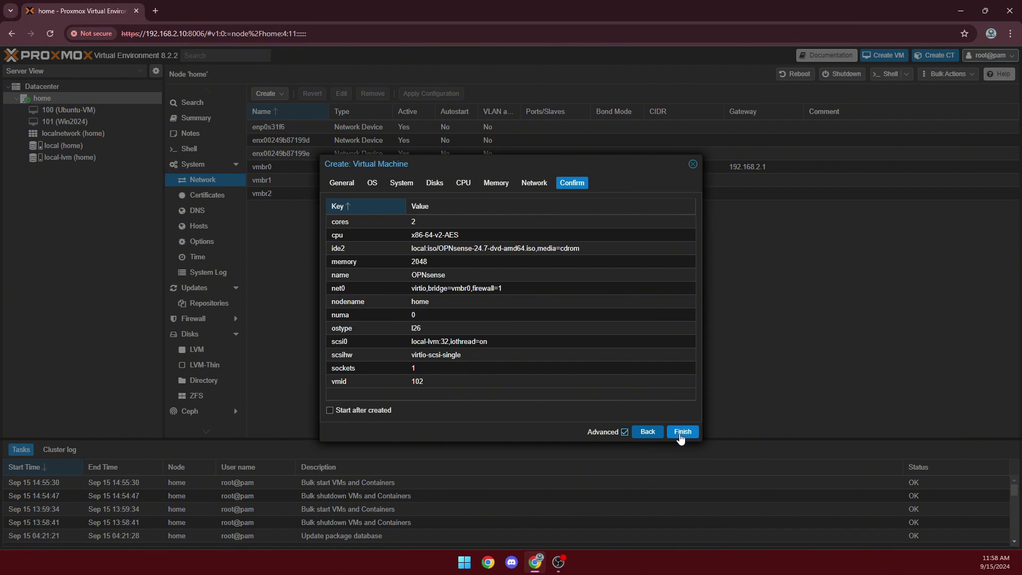
Finish creating VM 102 and open its console
click(672, 432)
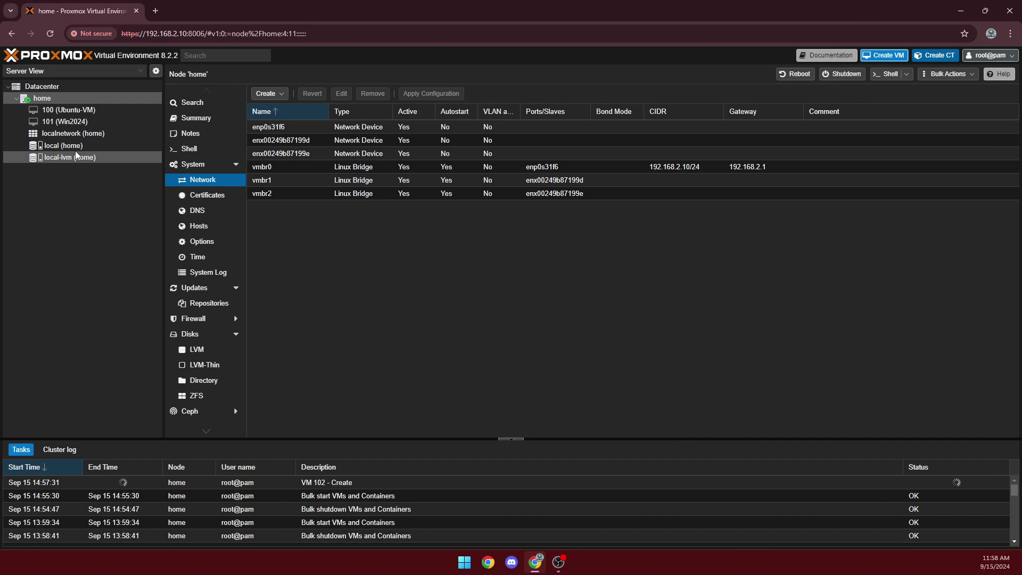
click(78, 132)
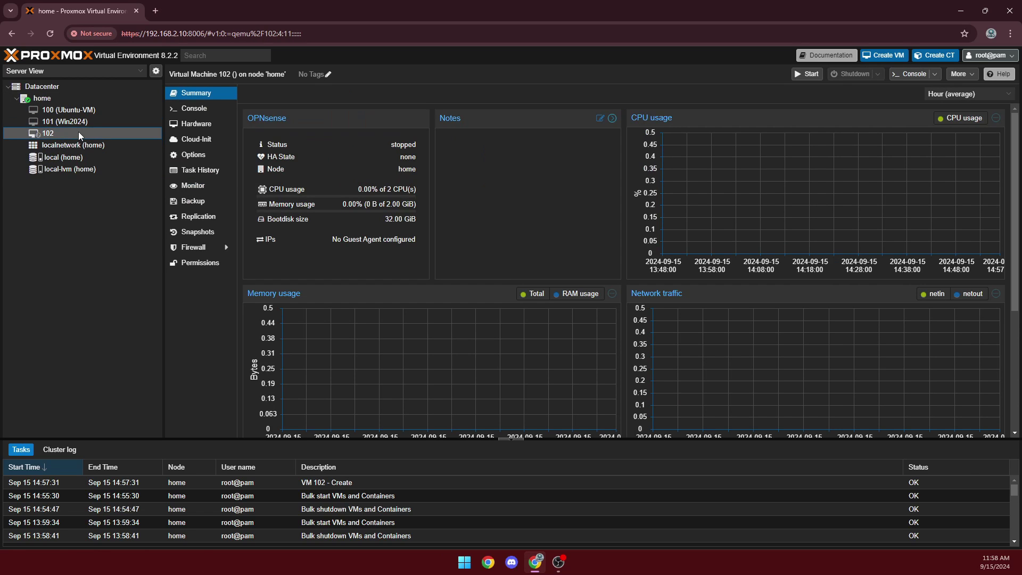
click(207, 117)
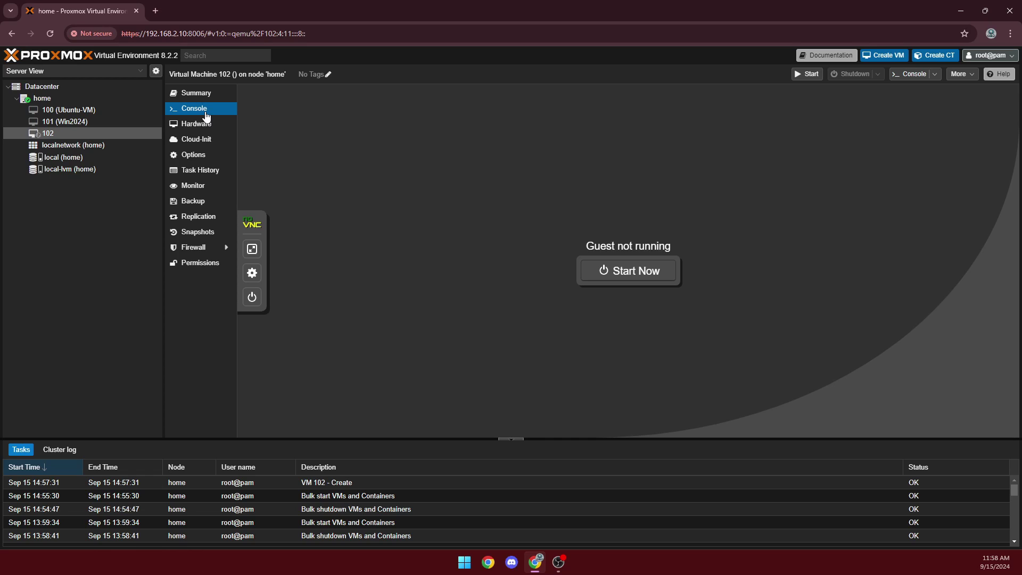
Boot VM 102 into OPNsense 24.7, then shut it down and confirm
click(647, 278)
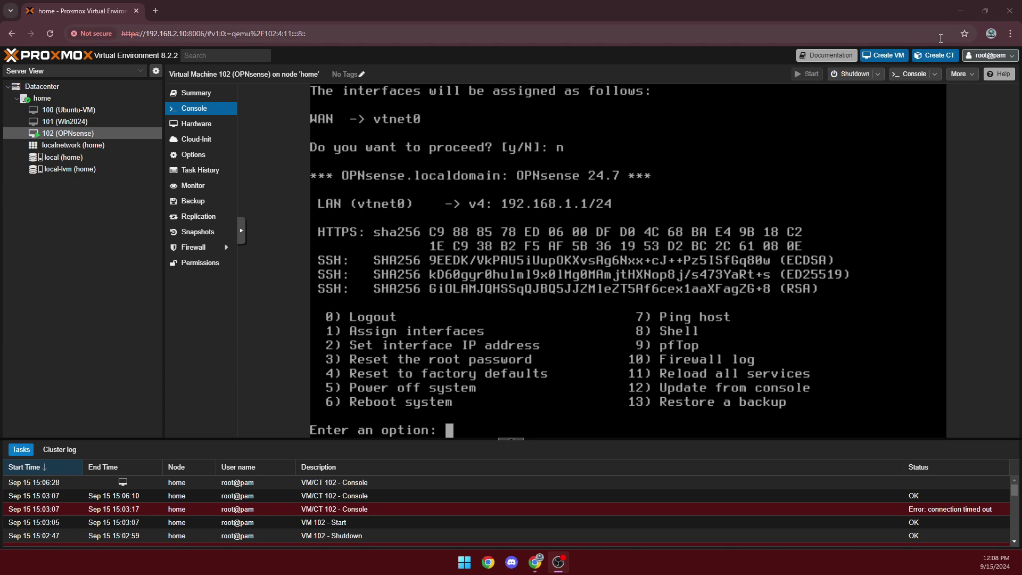
click(856, 71)
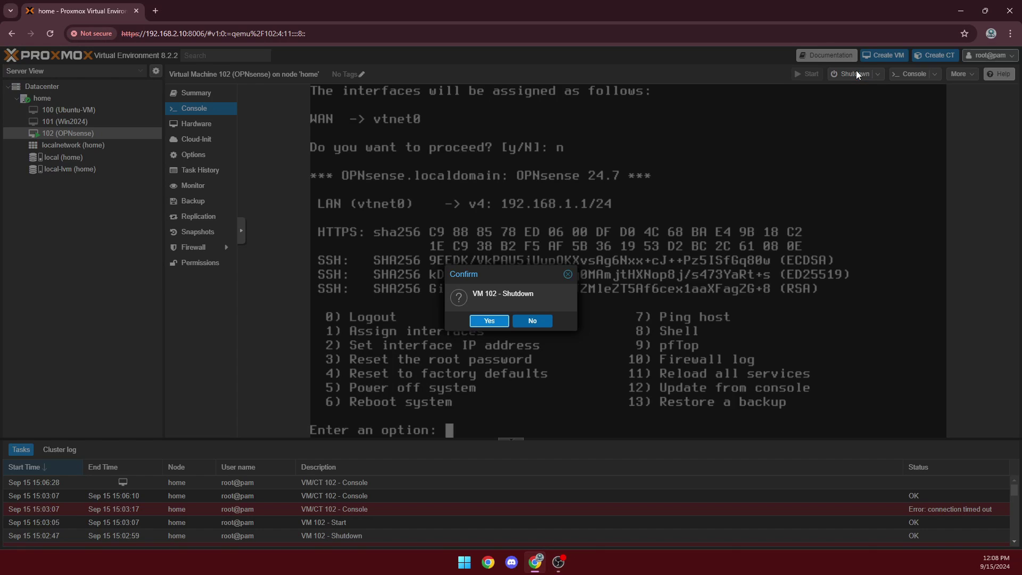
click(492, 321)
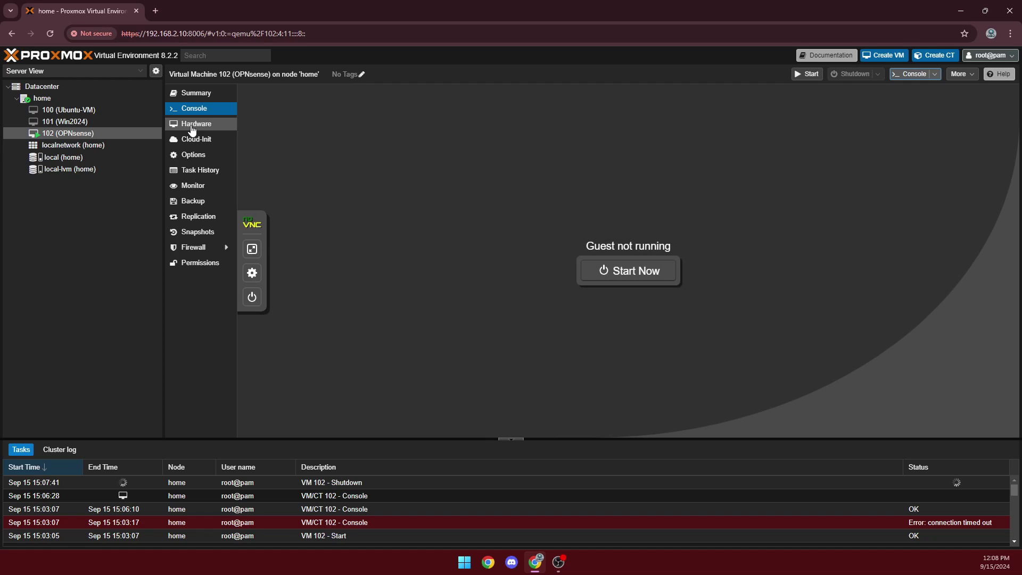
View VM 102's hardware, compare it with VM 101 (Win2024), then list device types to add
click(192, 126)
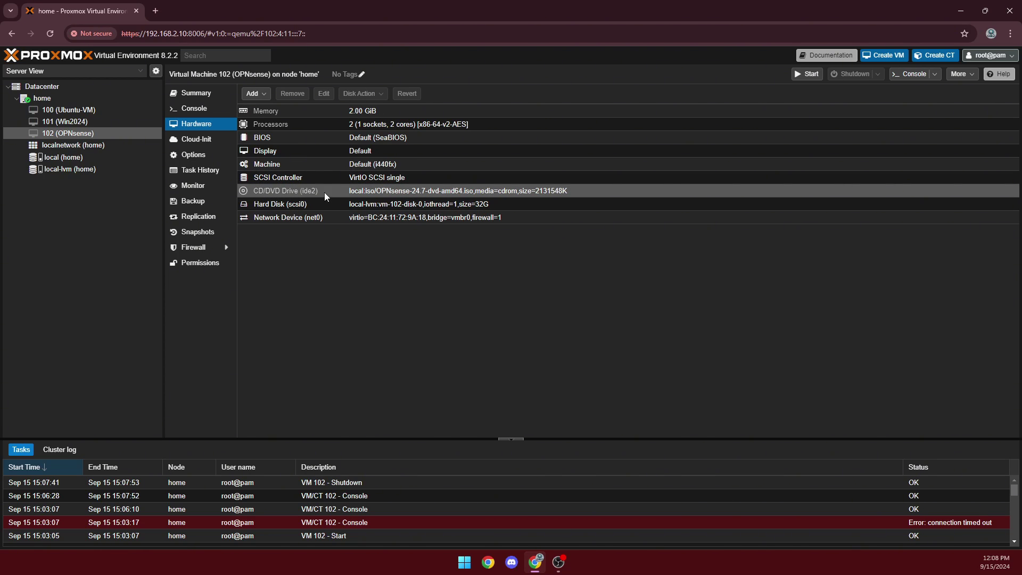
click(65, 126)
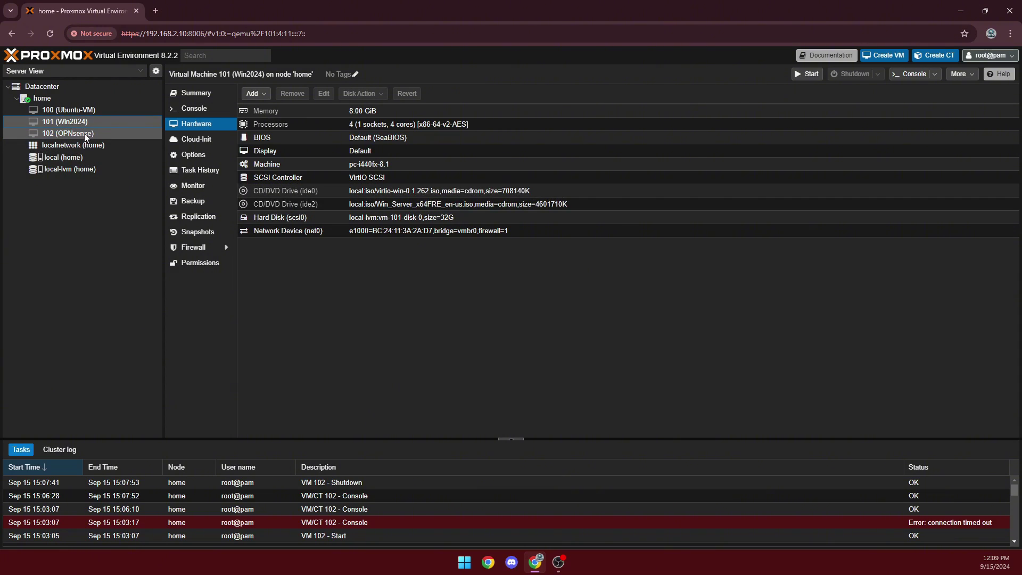
click(84, 134)
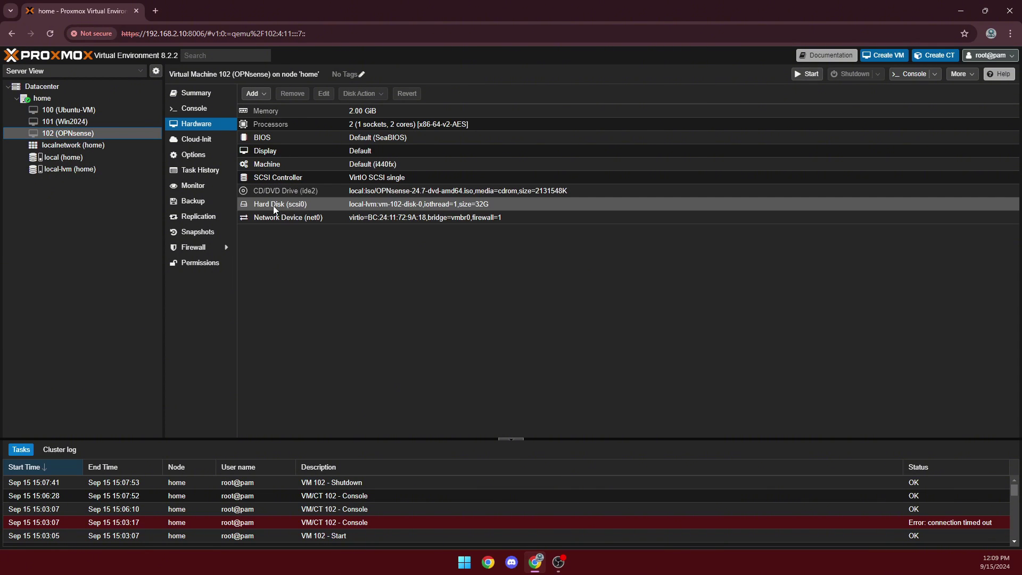
click(253, 95)
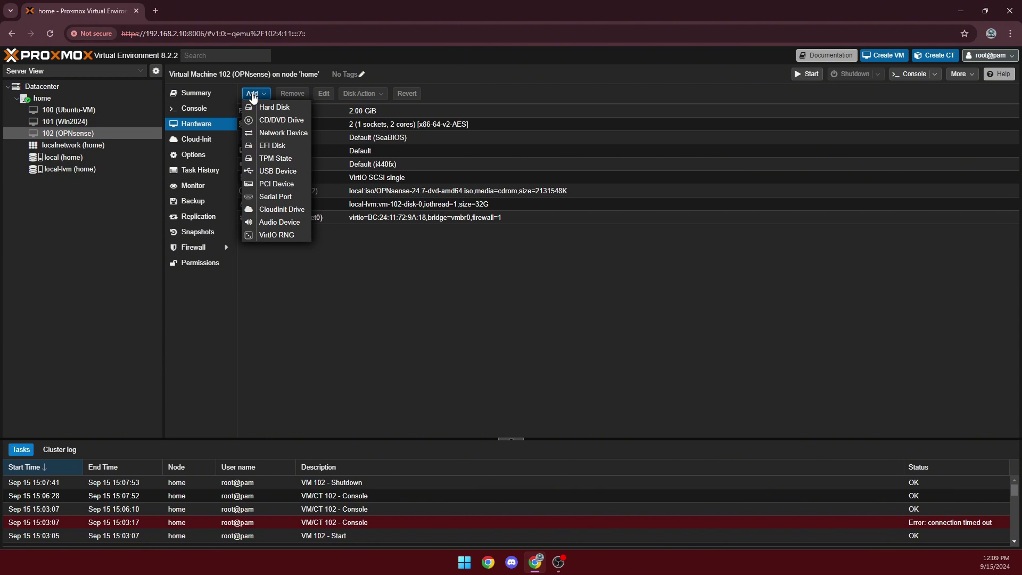
Add network devices net1 on bridge vmbr1 and net2 on bridge vmbr2 to VM 102
click(276, 133)
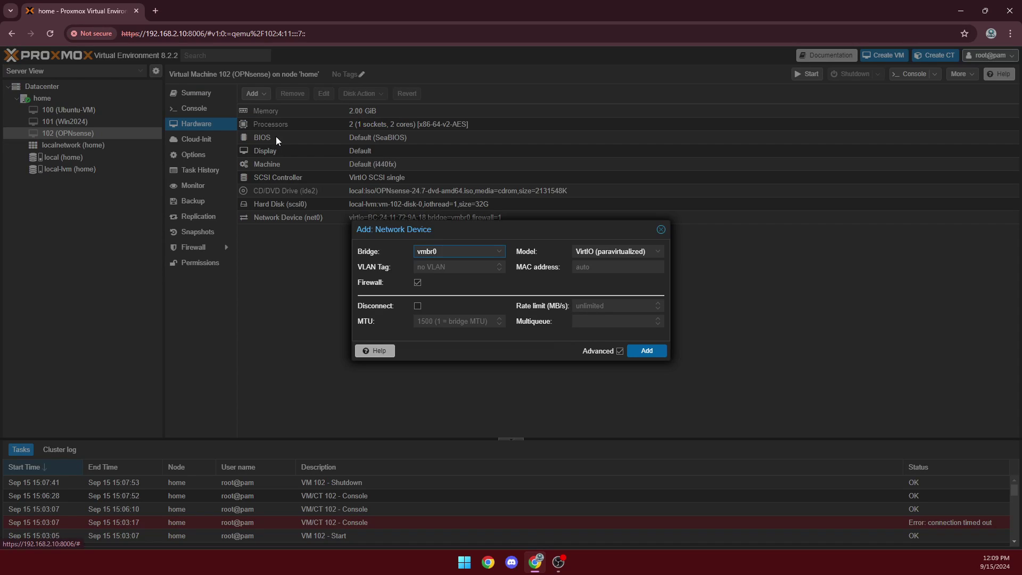
click(496, 253)
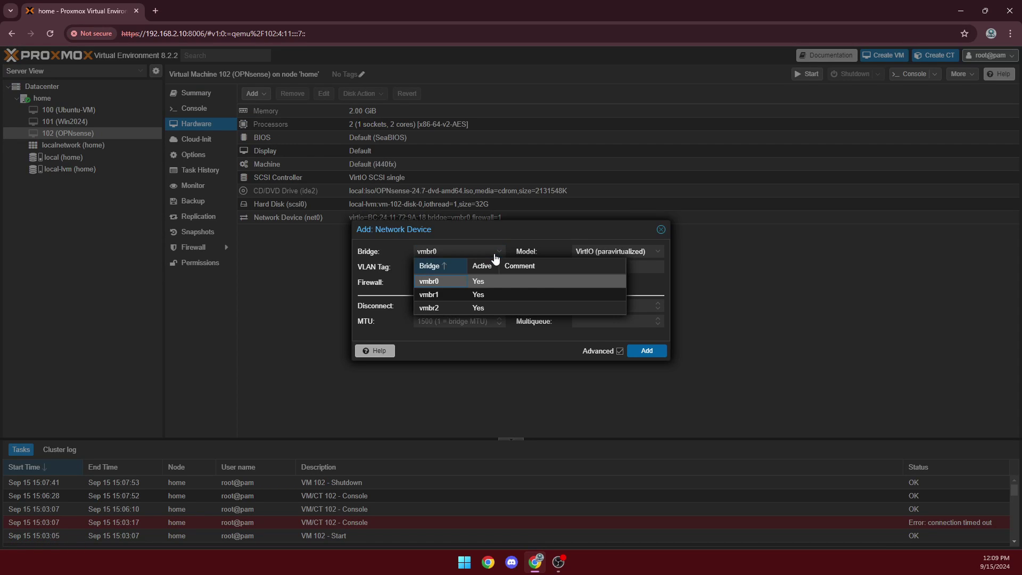
click(507, 296)
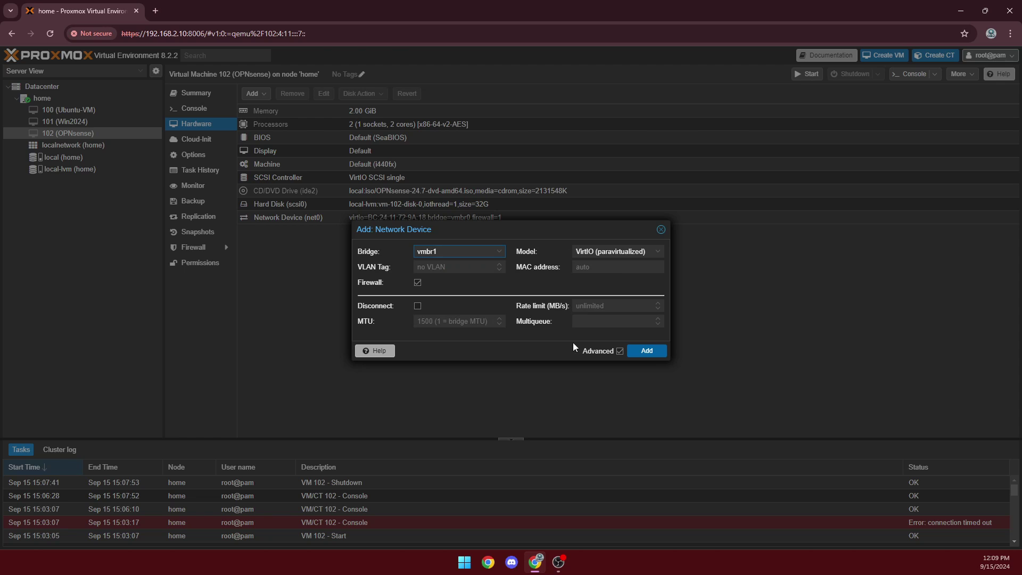
click(654, 354)
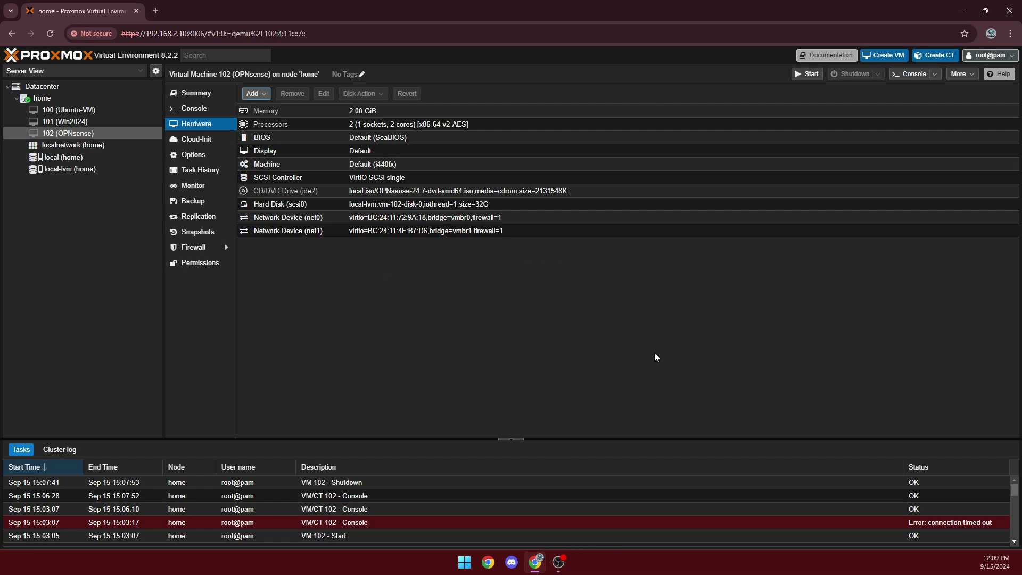
click(263, 96)
click(280, 132)
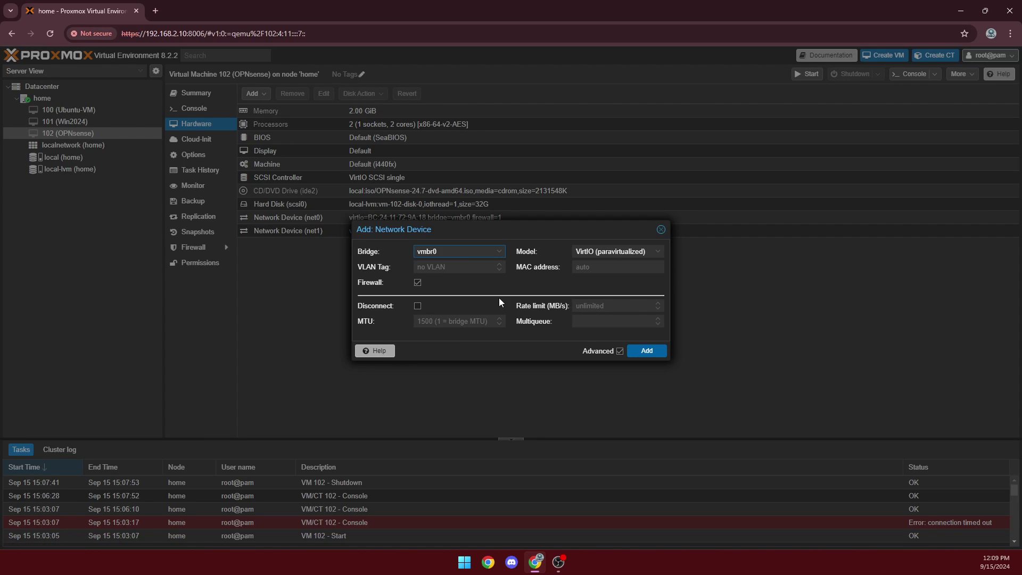
click(488, 253)
click(438, 309)
click(643, 353)
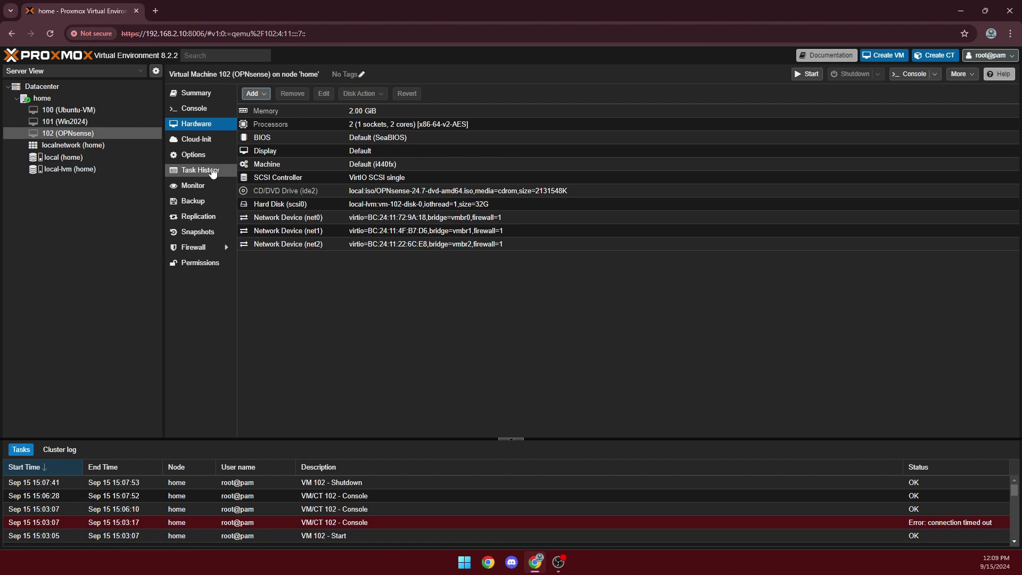
Watch VM 102 boot to the OPNsense login in the console and collapse the Tasks panel
click(194, 108)
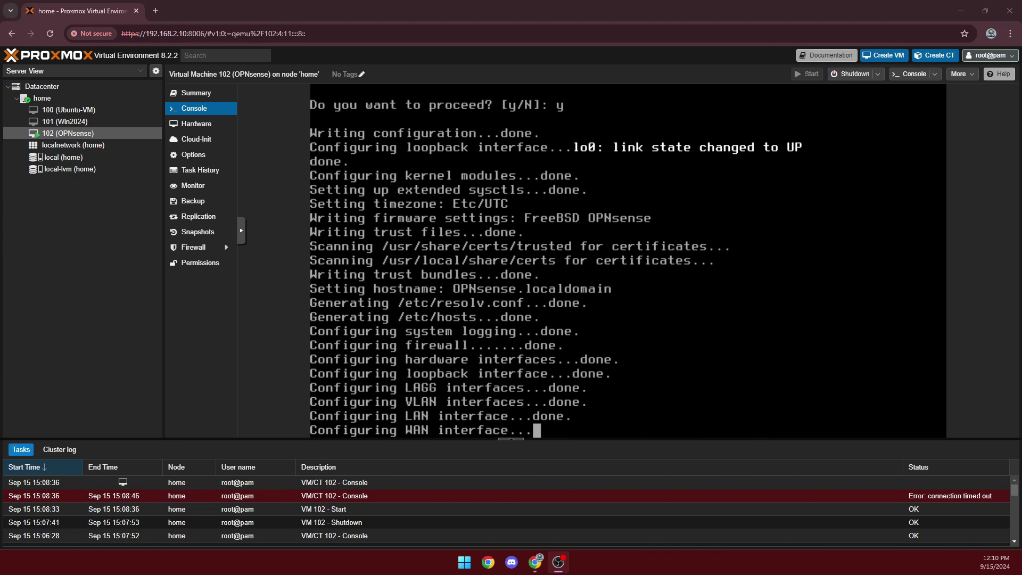
click(752, 418)
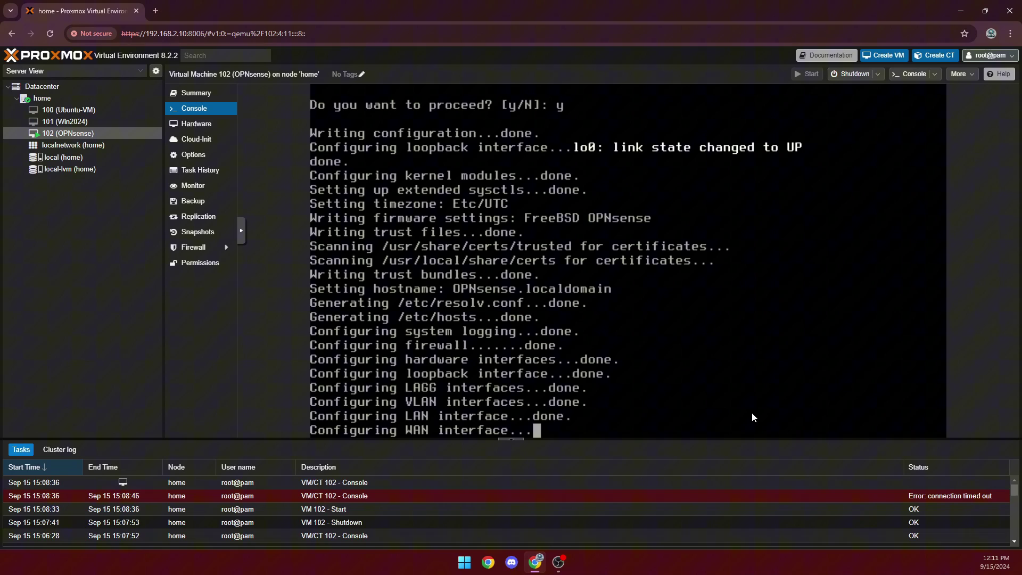
click(510, 440)
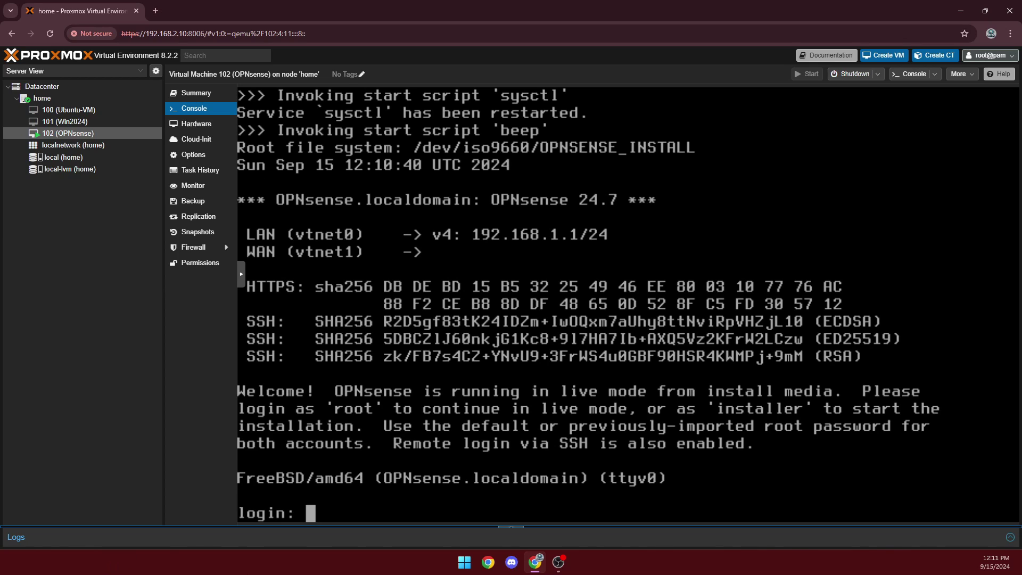
Log in to the OPNsense console as root with the root password
key(alt+Tab)
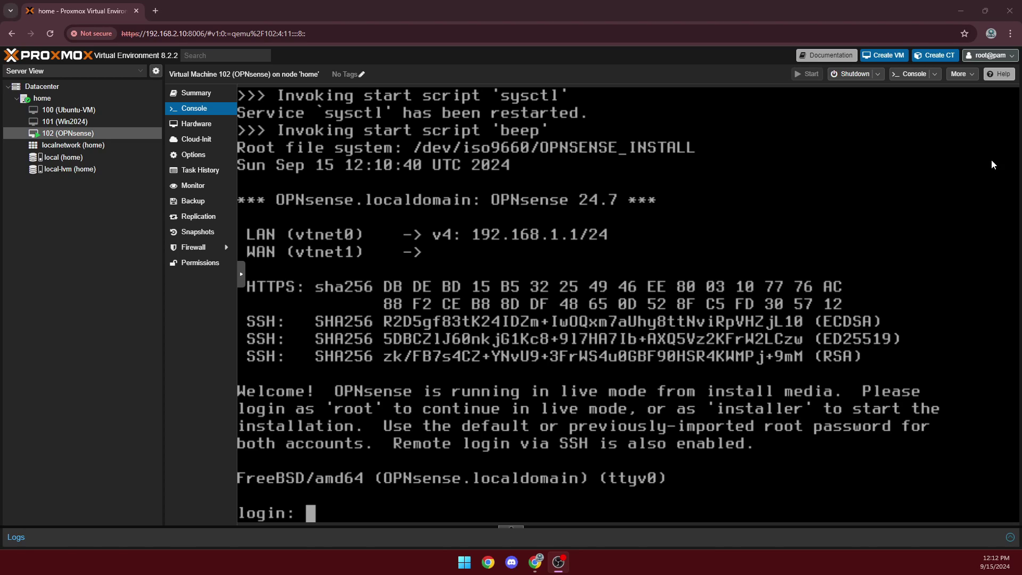
click(583, 499)
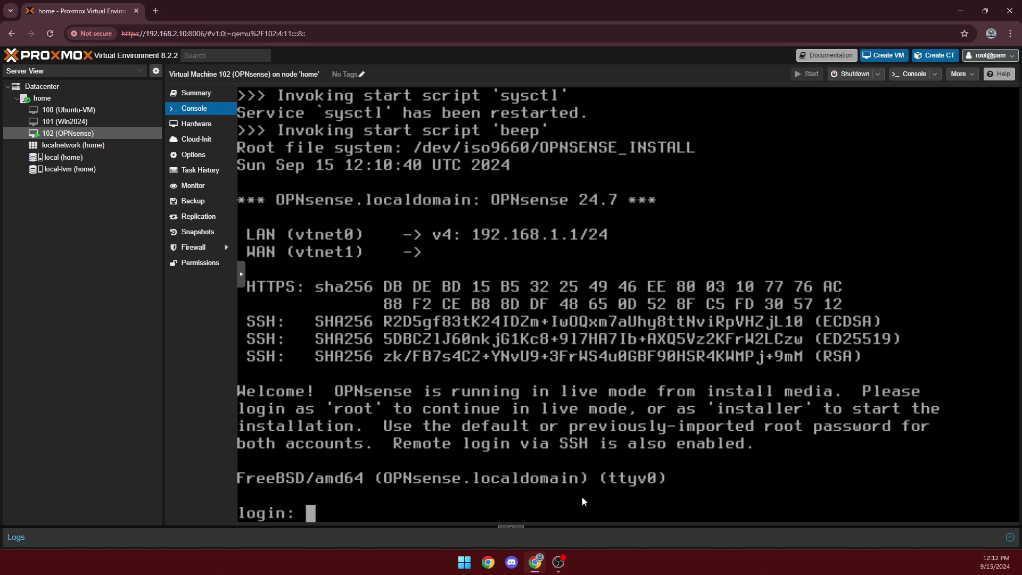
text(root)
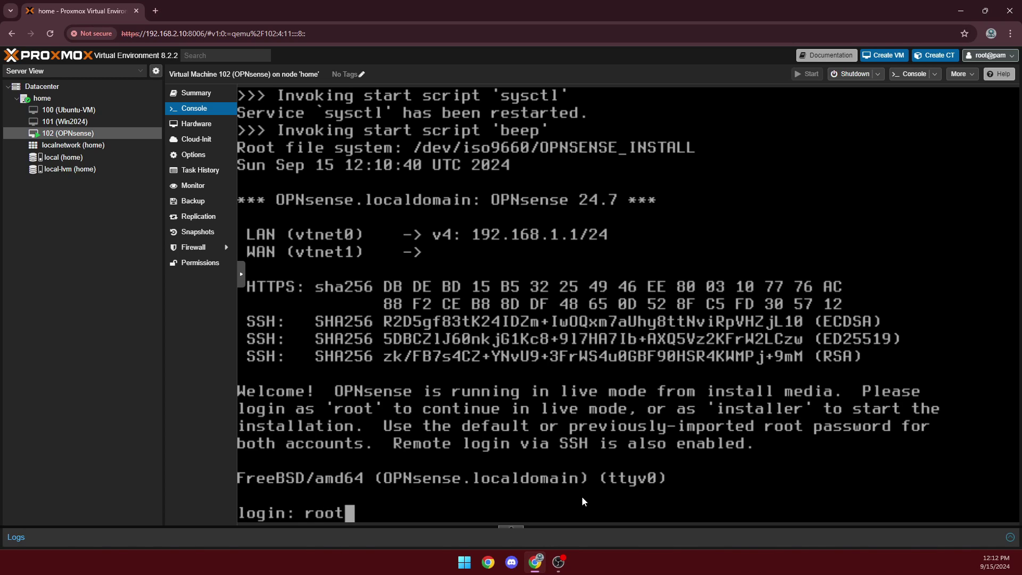
key(Return)
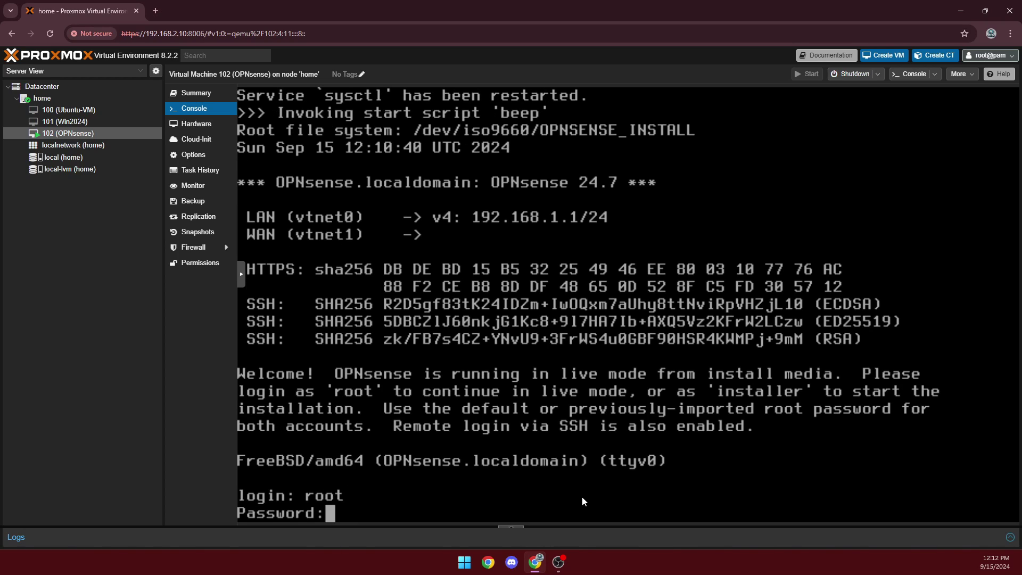
key(Return)
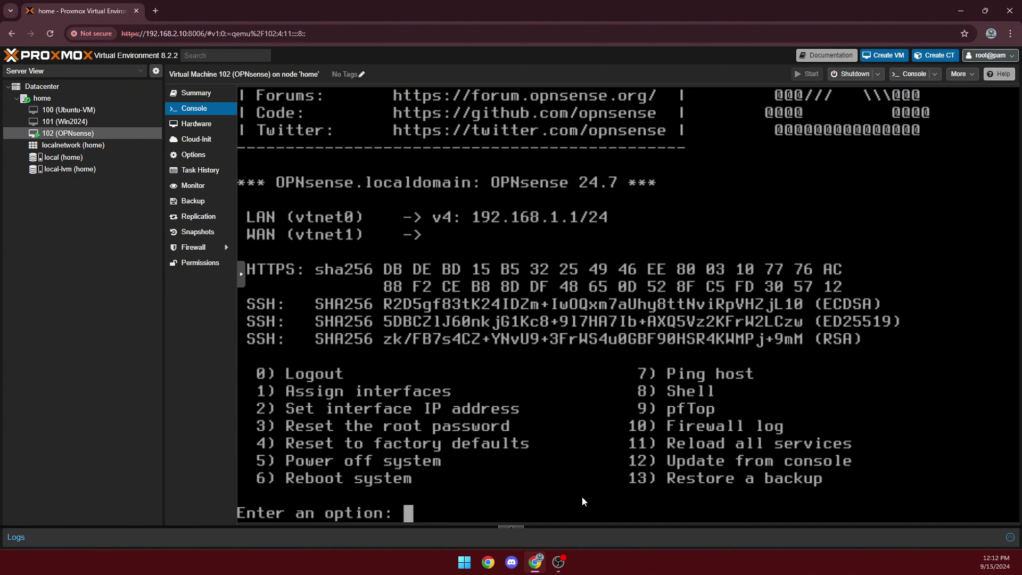
Choose console option 1 to assign interfaces, declining both LAGG and VLAN setup
text(1)
key(Return)
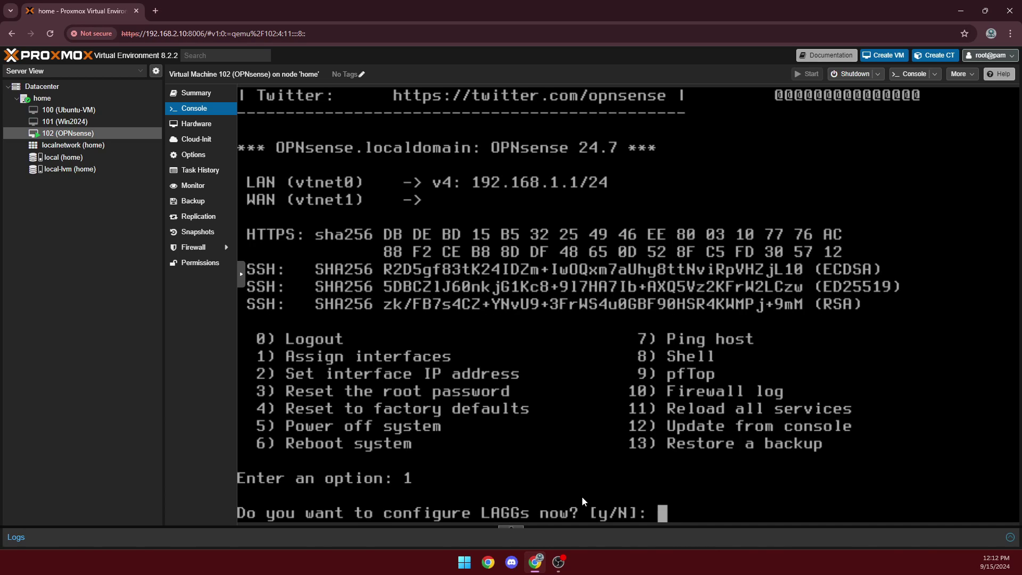
text(n)
key(Return)
text(n)
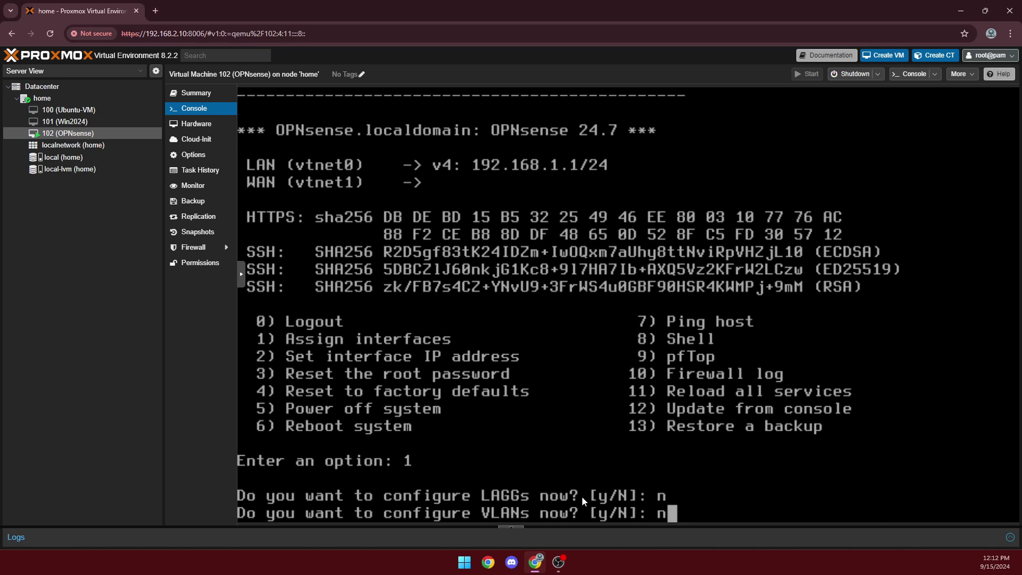
key(Return)
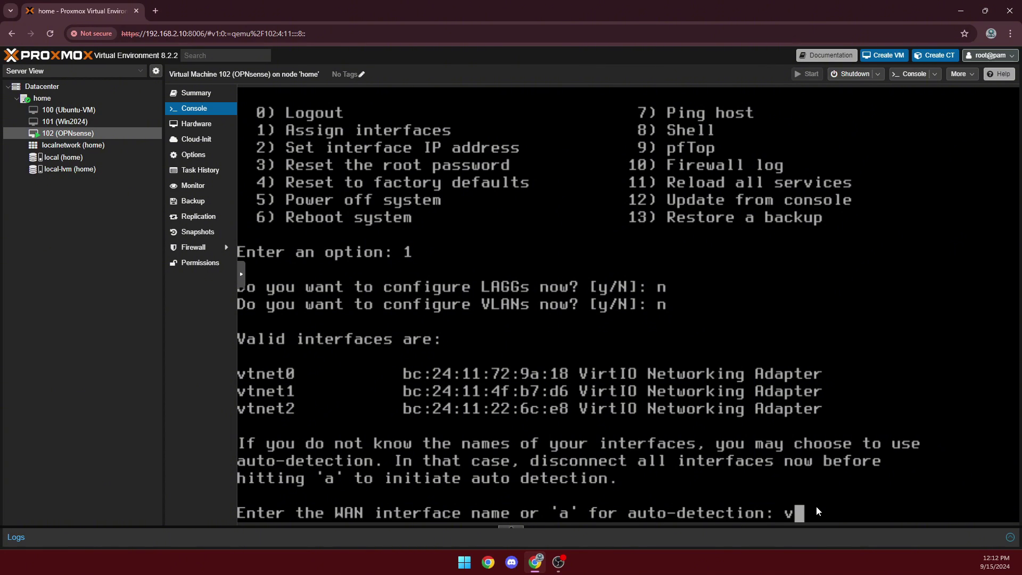
Enter vtnet0 and vtnet1 as the WAN and LAN interface names
text(net0)
key(Return)
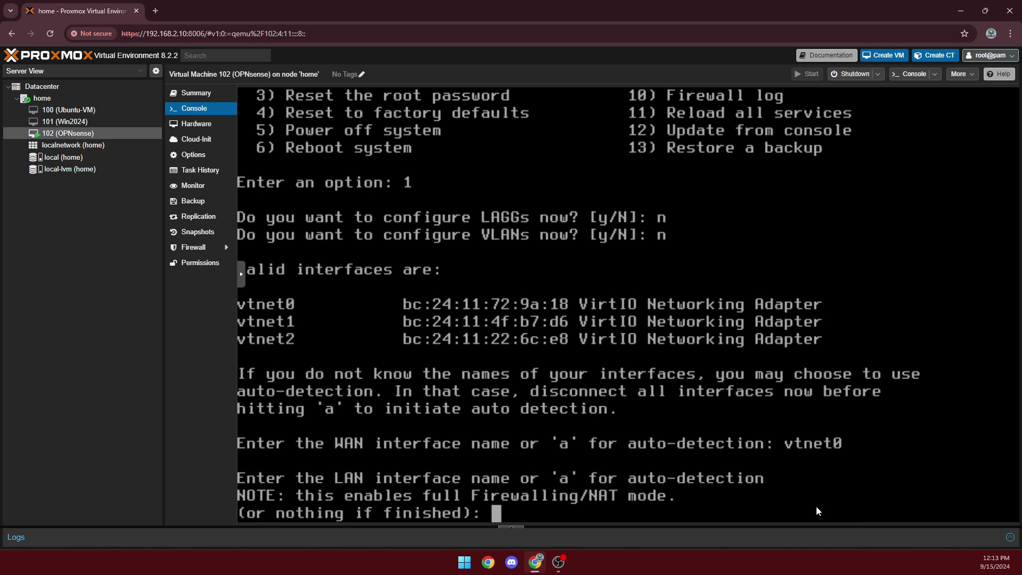
text(vtnet1)
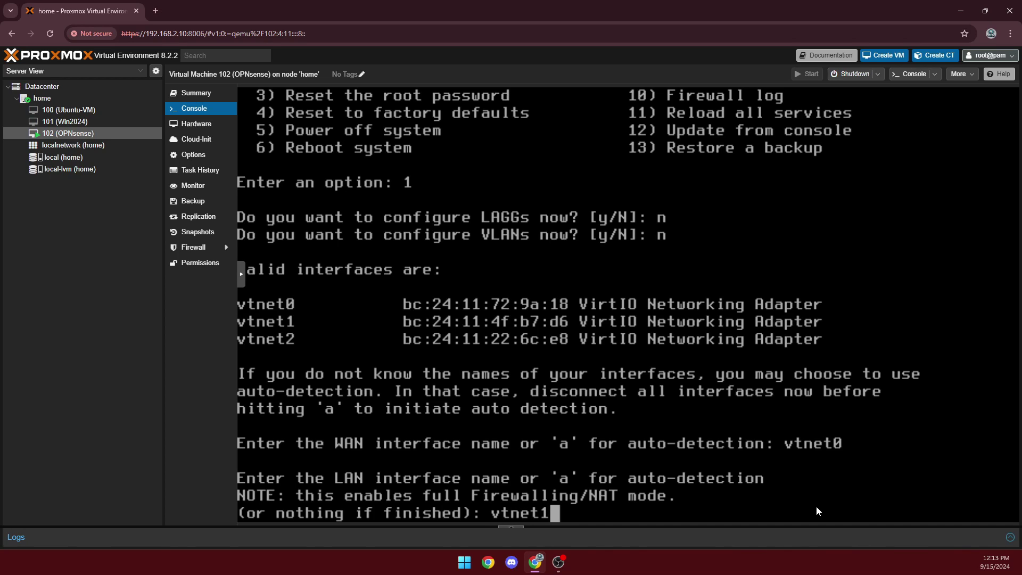
key(Return)
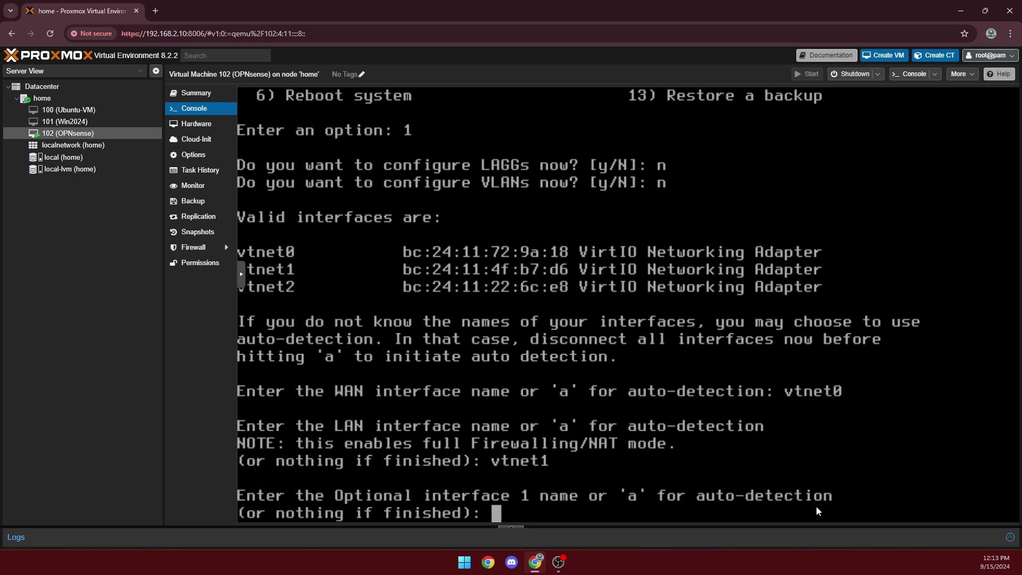
Assign vtnet2 as OPT1, leave the next optional interface empty, and confirm with y
text(vtnet)
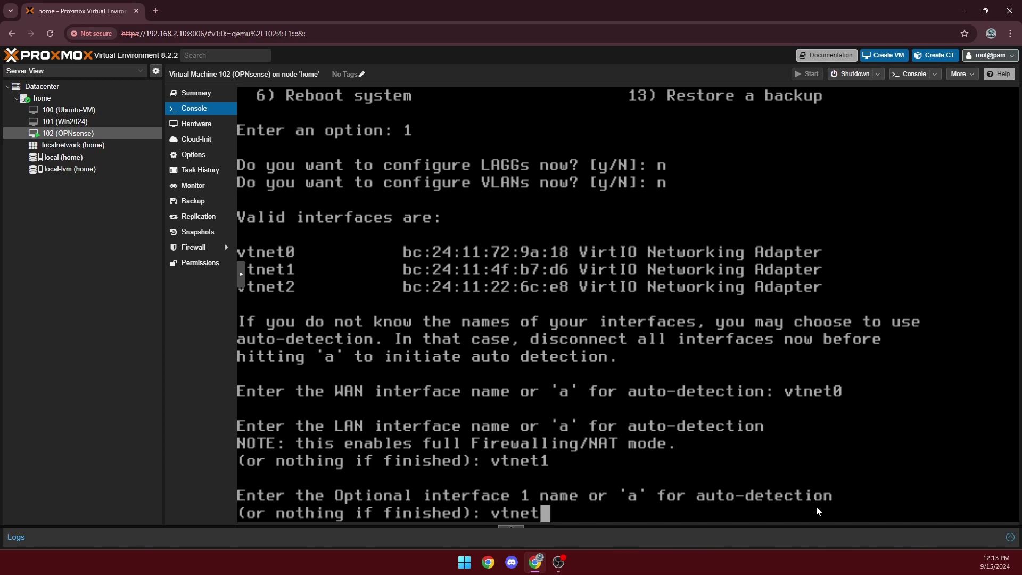
text(2)
key(Return)
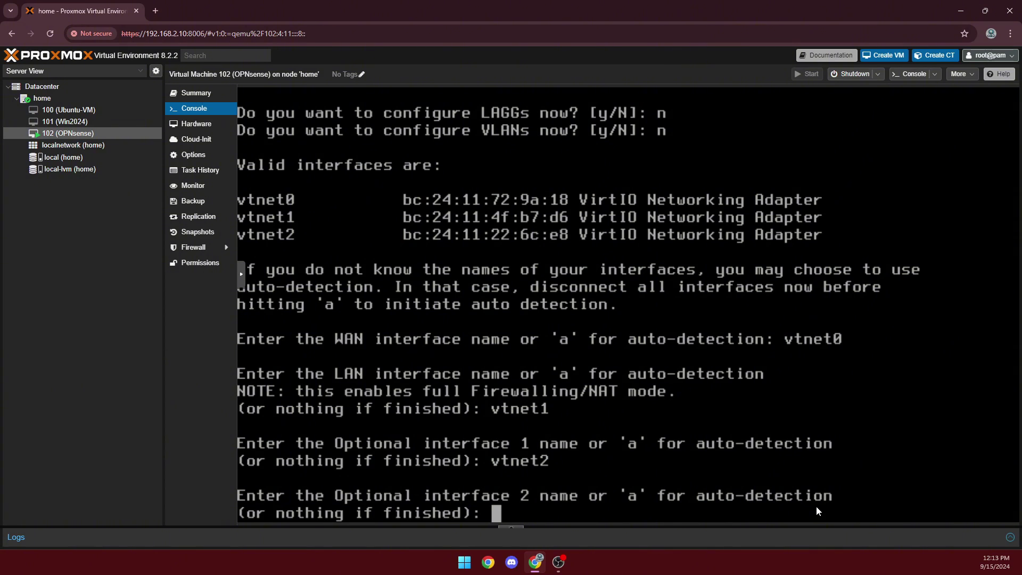
key(Return)
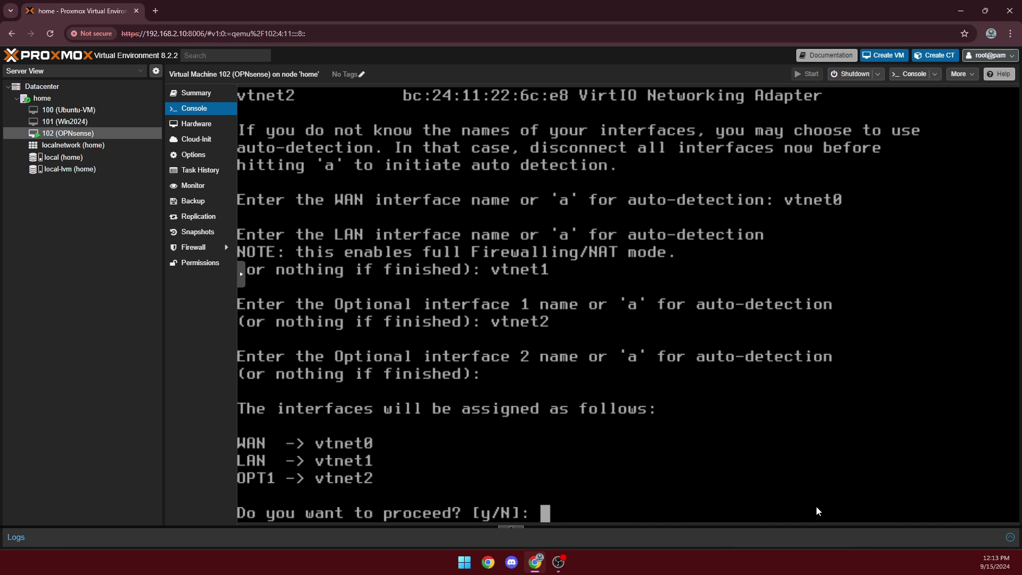
text(y)
key(Return)
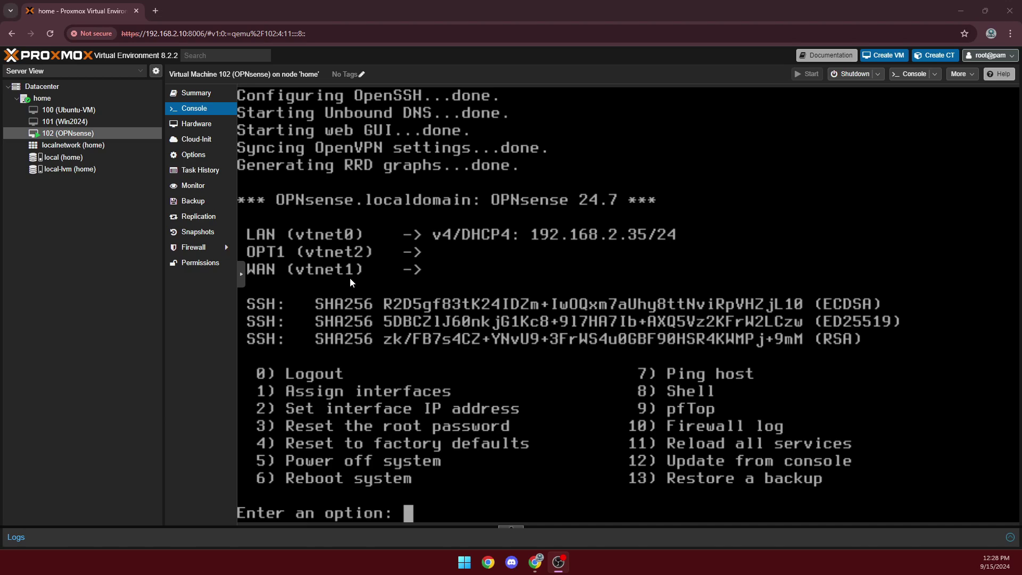
click(158, 14)
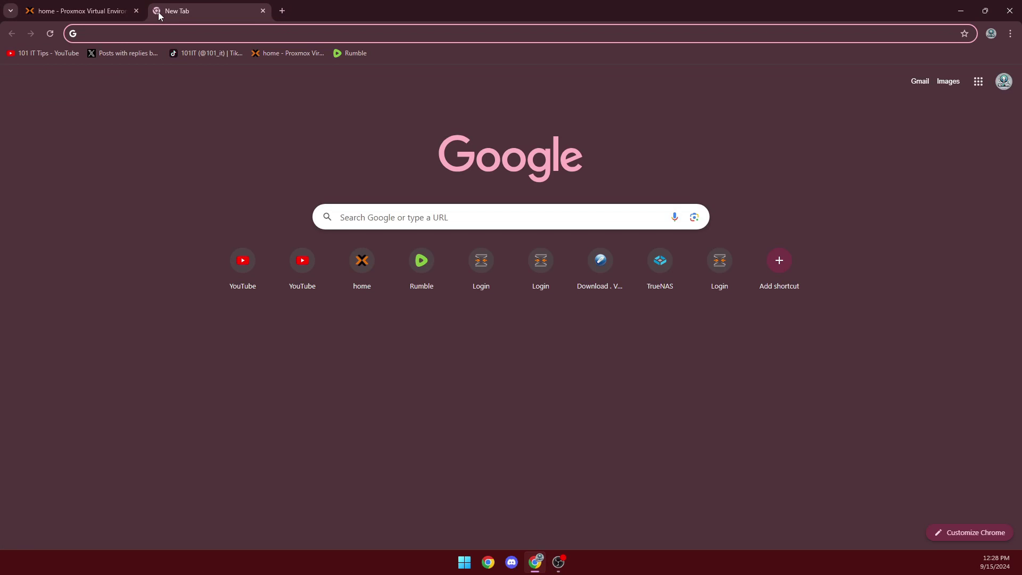
text(http://192.168.2.35/)
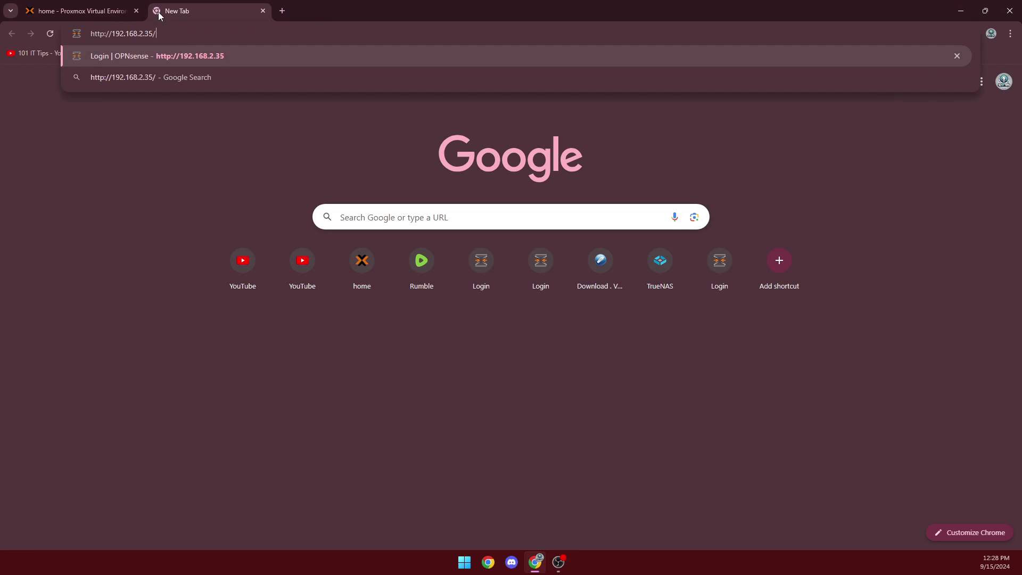
key(Return)
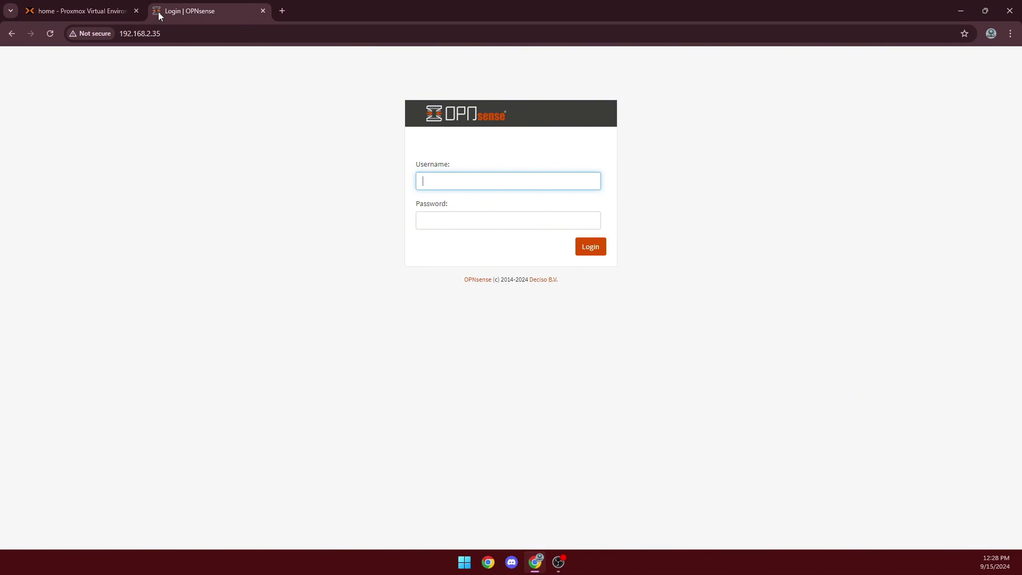
text(root)
key(Tab)
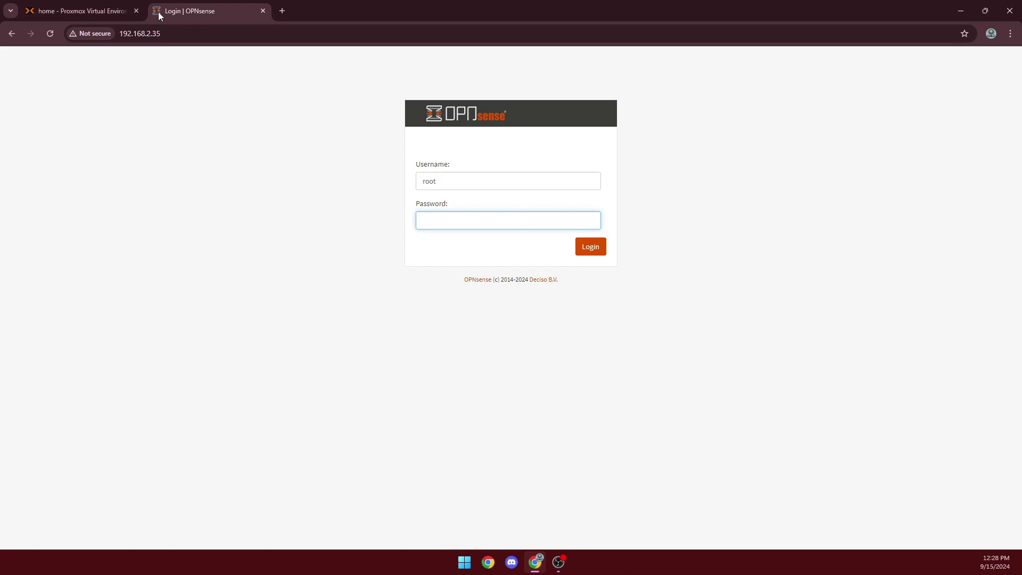
text(*******)
key(Return)
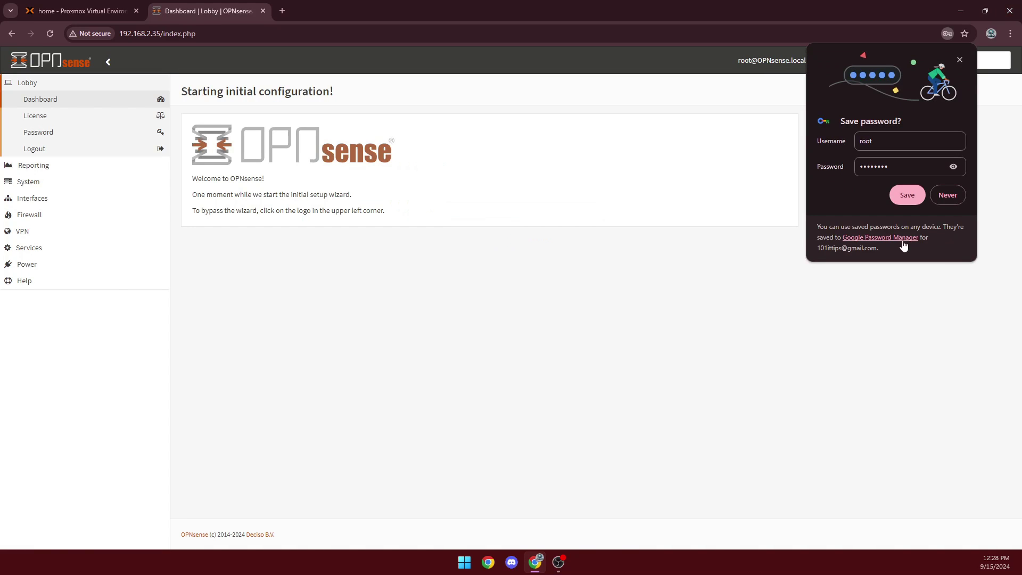
Dismiss Chrome's offer to save the password
click(946, 195)
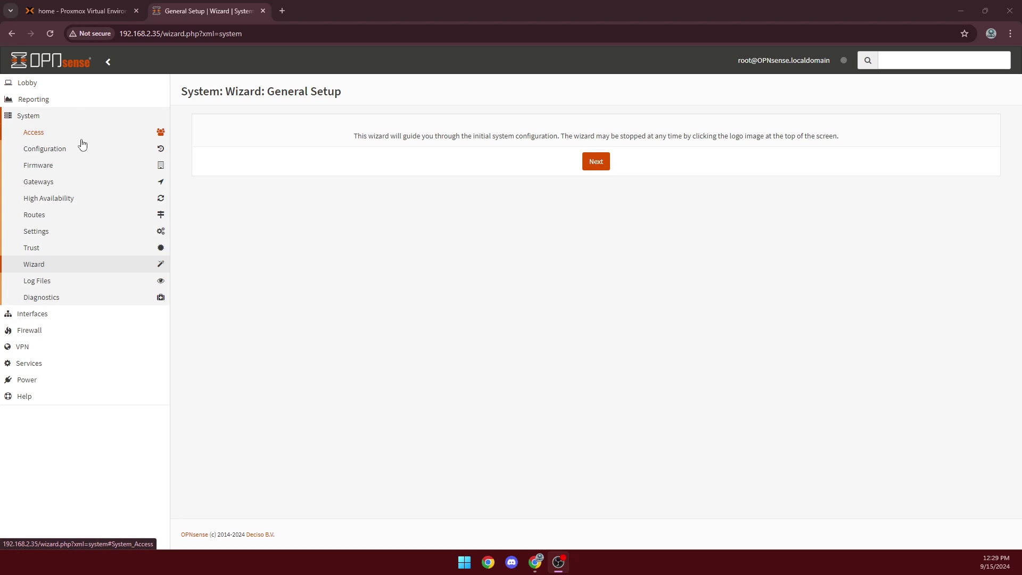
Check System > Firmware > Status for updates and start installing the 48 upgrades to 24.7.4
click(56, 169)
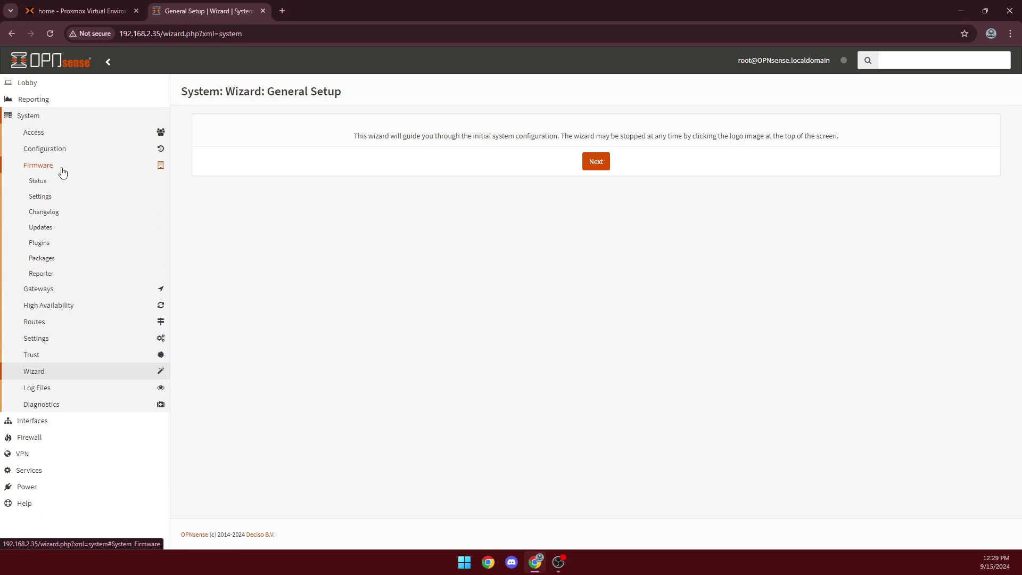
click(60, 184)
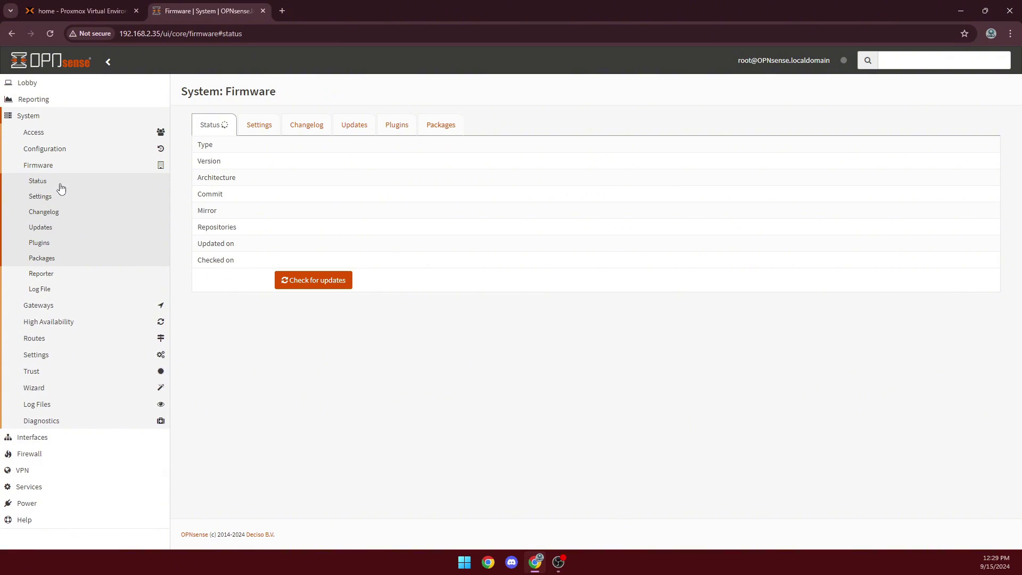
click(312, 282)
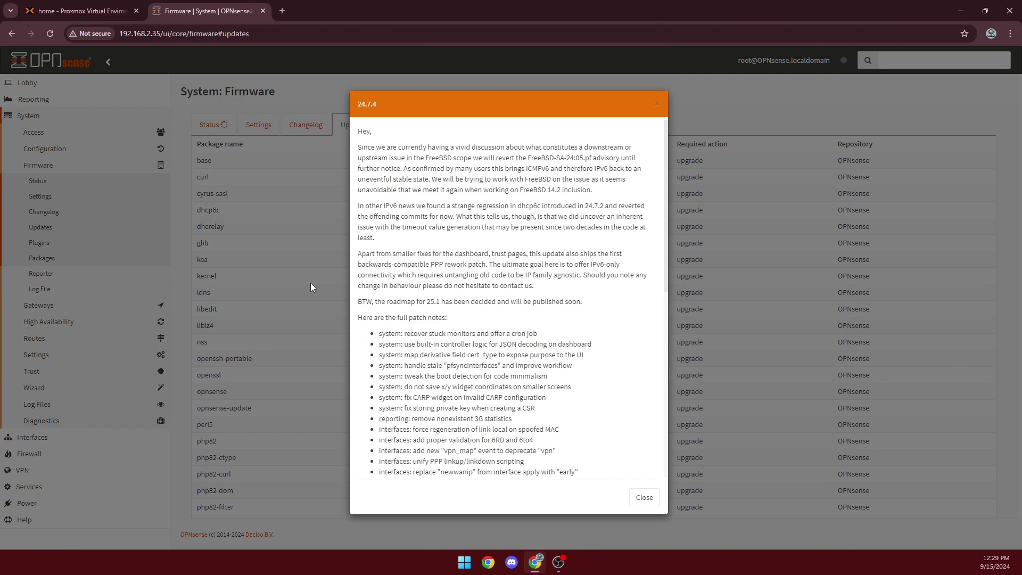
scroll(582, 394, down, 15)
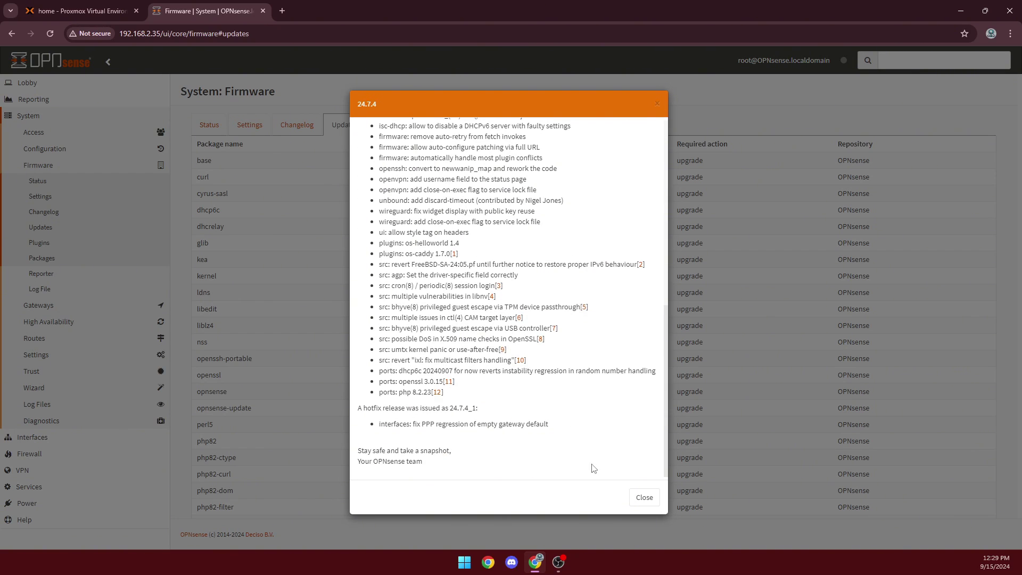
click(644, 497)
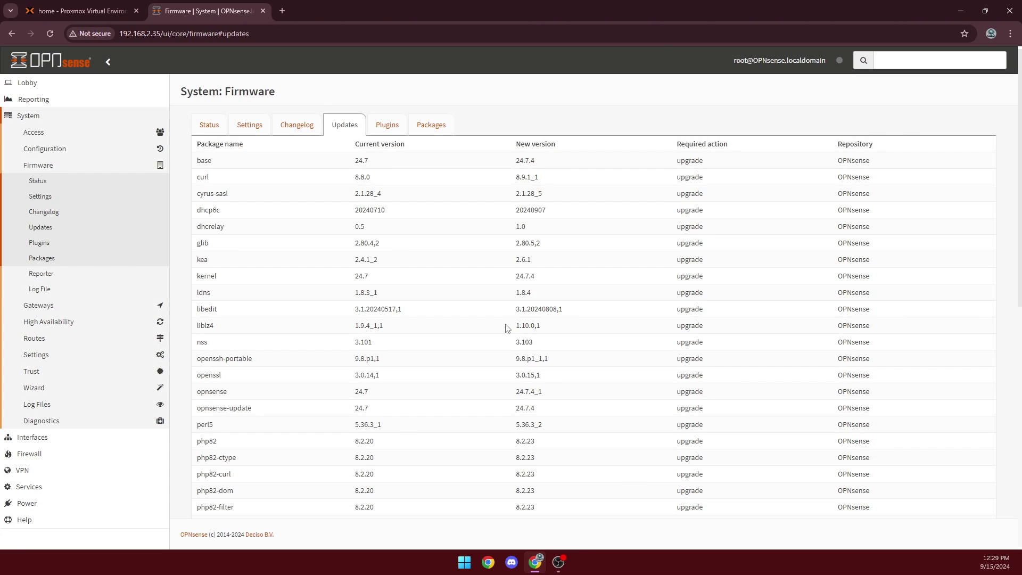
scroll(507, 328, down, 10)
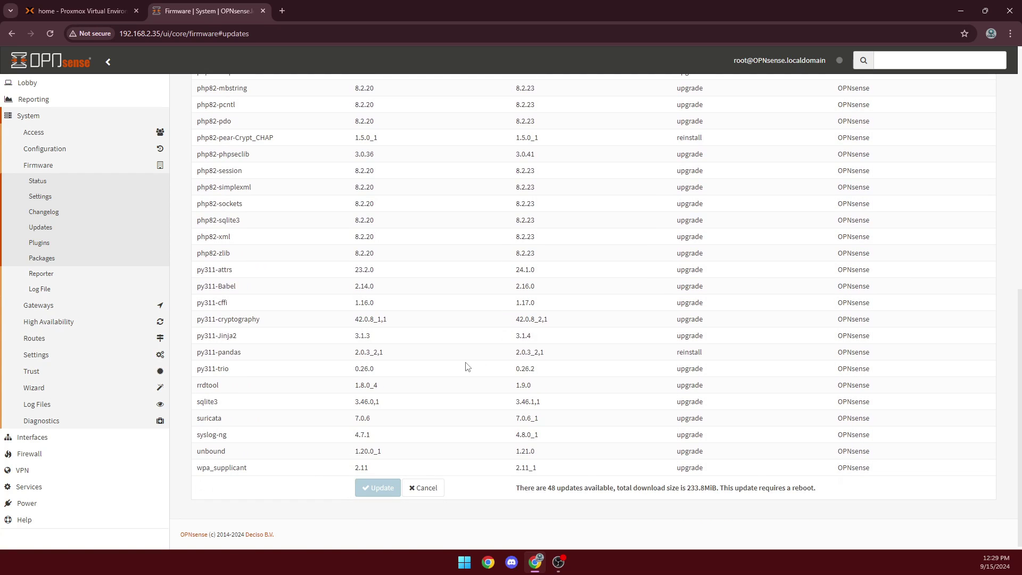
click(366, 493)
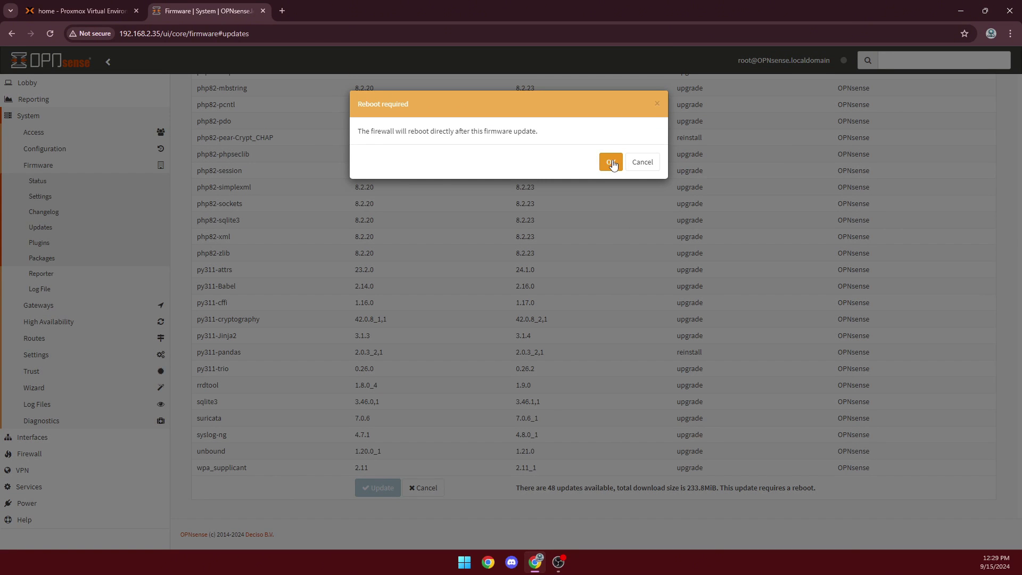
Accept the reboot warning so the firmware update runs to completion
click(611, 163)
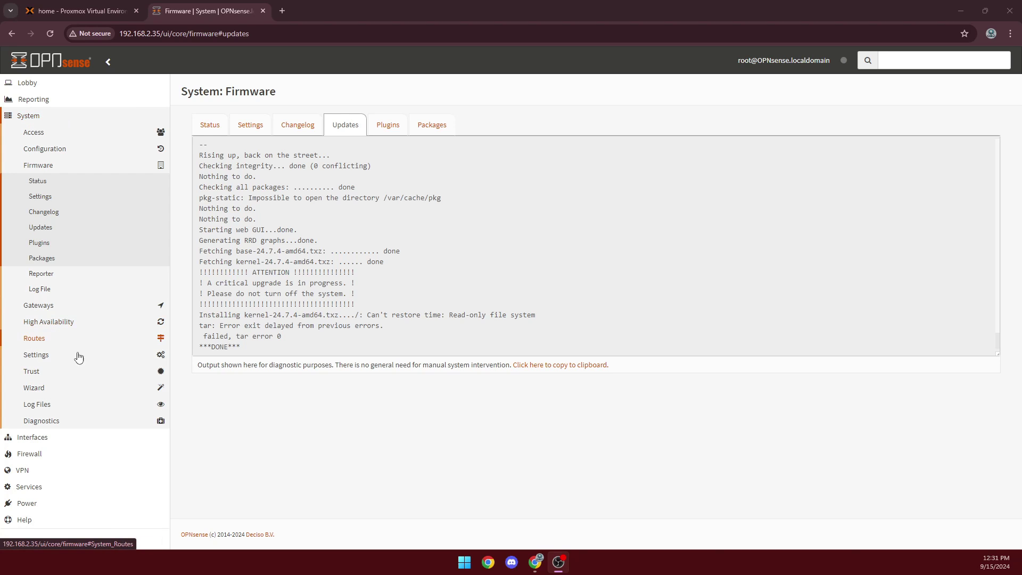
click(66, 442)
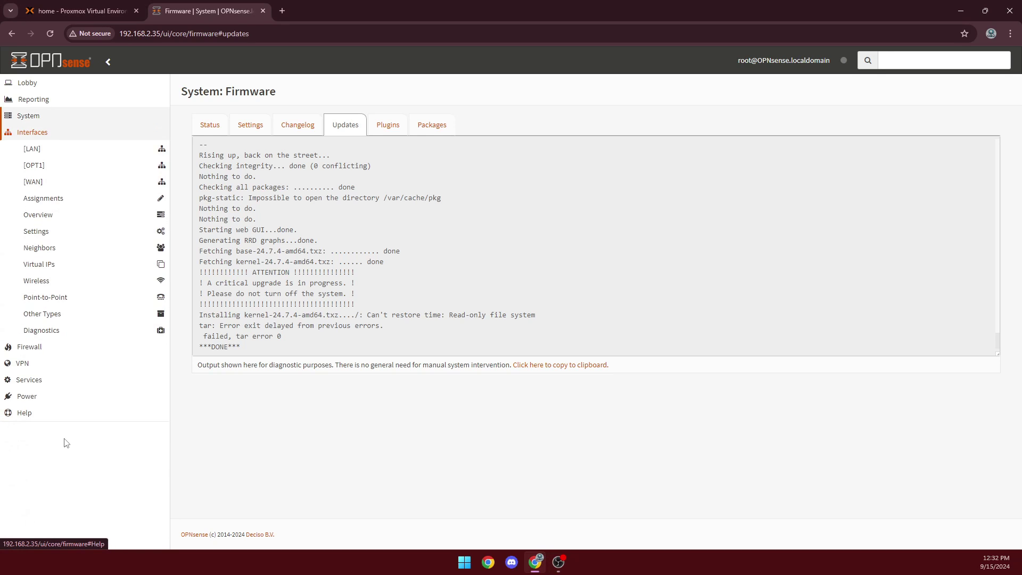
Review the LAN, WAN and OPT1 interface pages, ending on LAN (vtnet0, IPv4 DHCP)
click(65, 161)
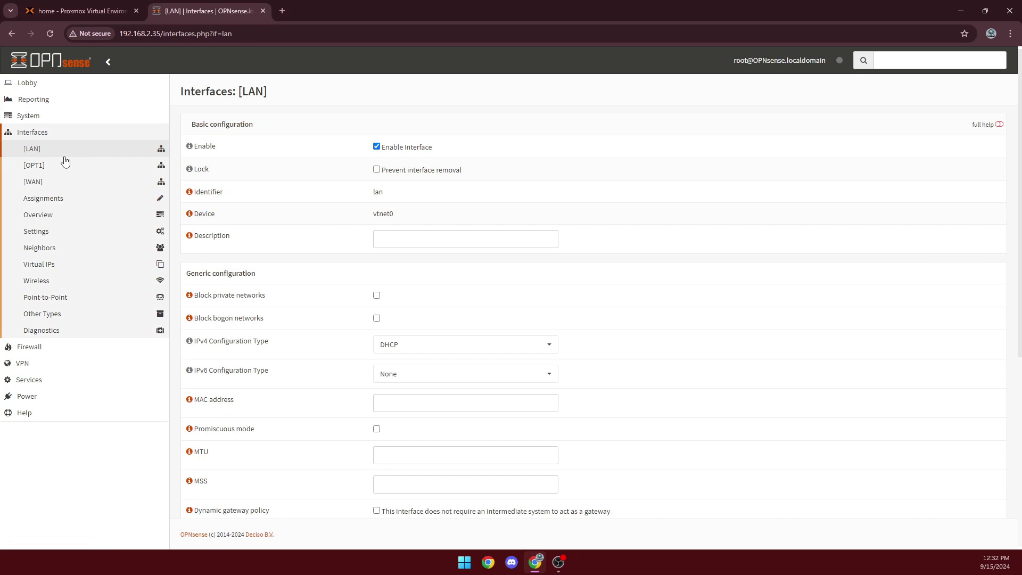
click(112, 178)
click(94, 166)
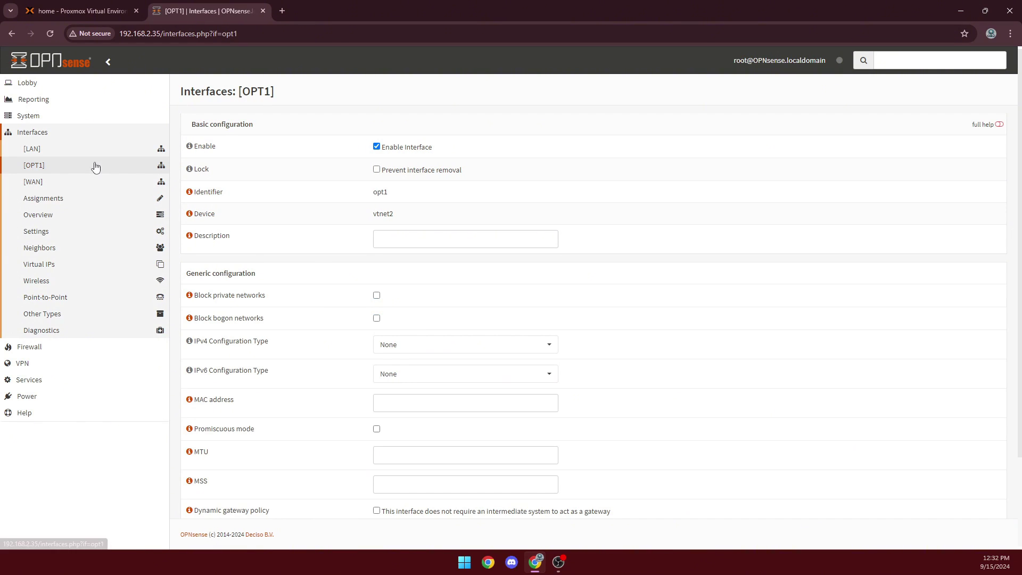
click(95, 150)
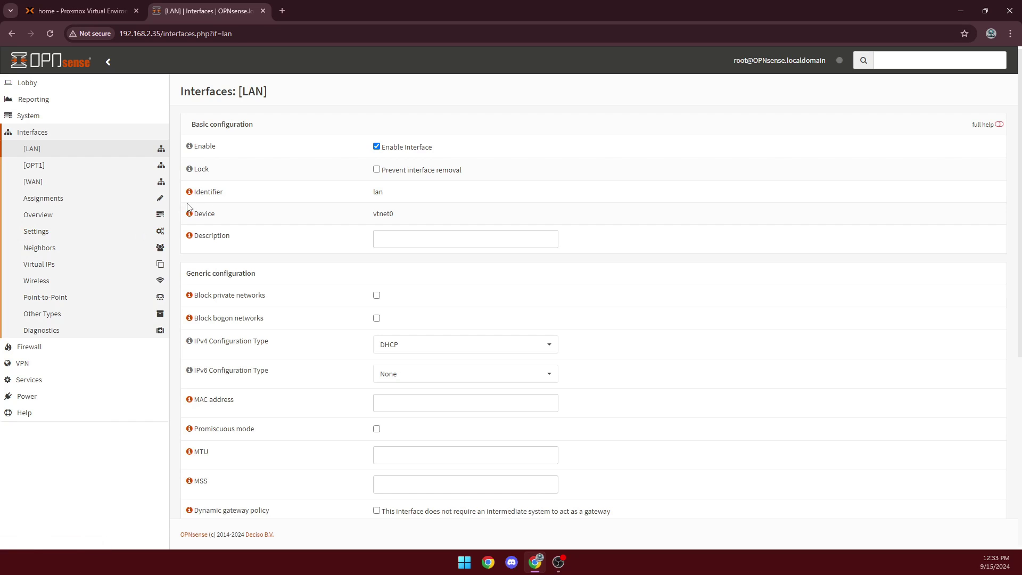
click(29, 346)
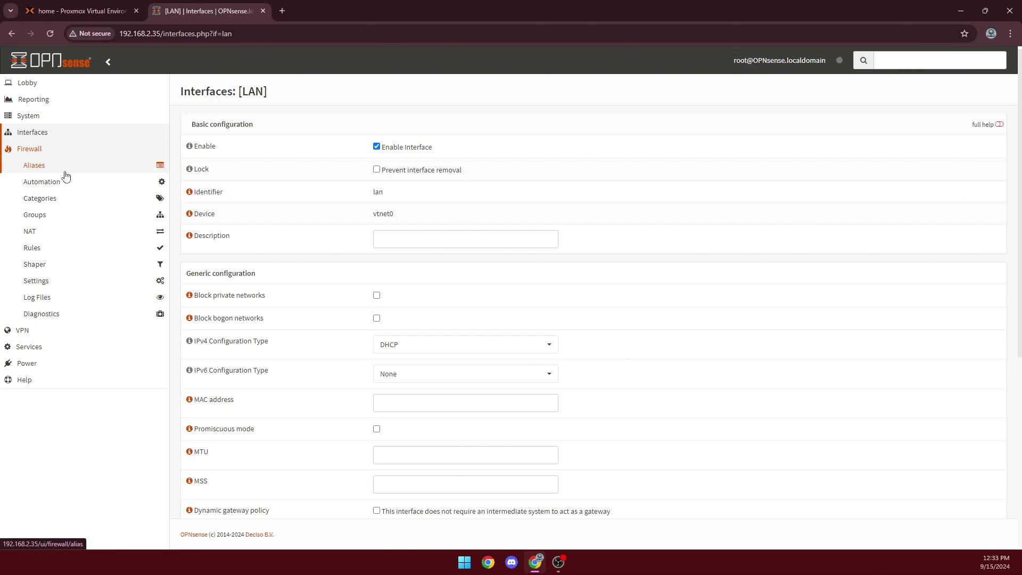
Open Firewall > Aliases, browse the alias types in a new alias form, then discard it unsaved
click(72, 171)
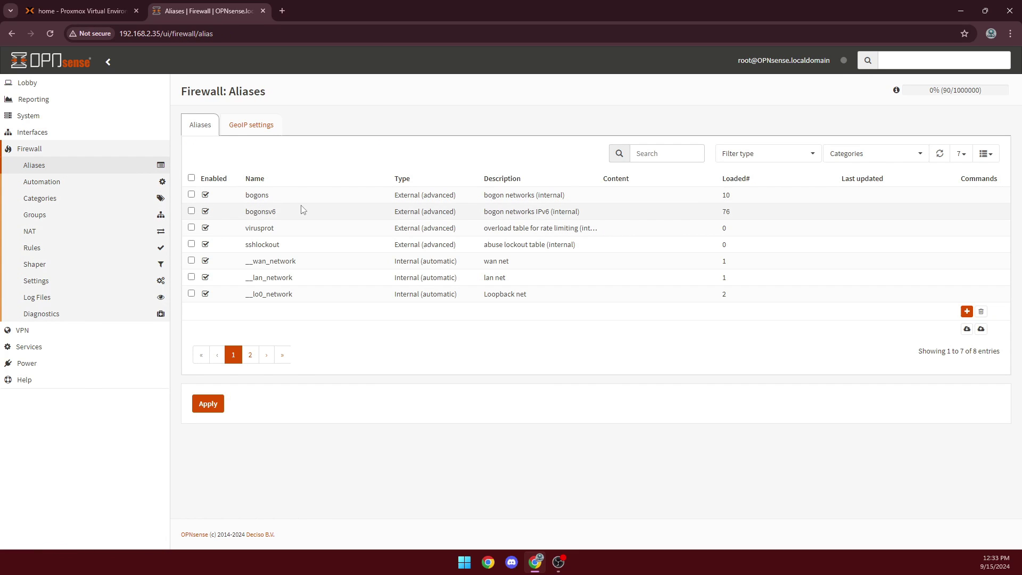
click(967, 311)
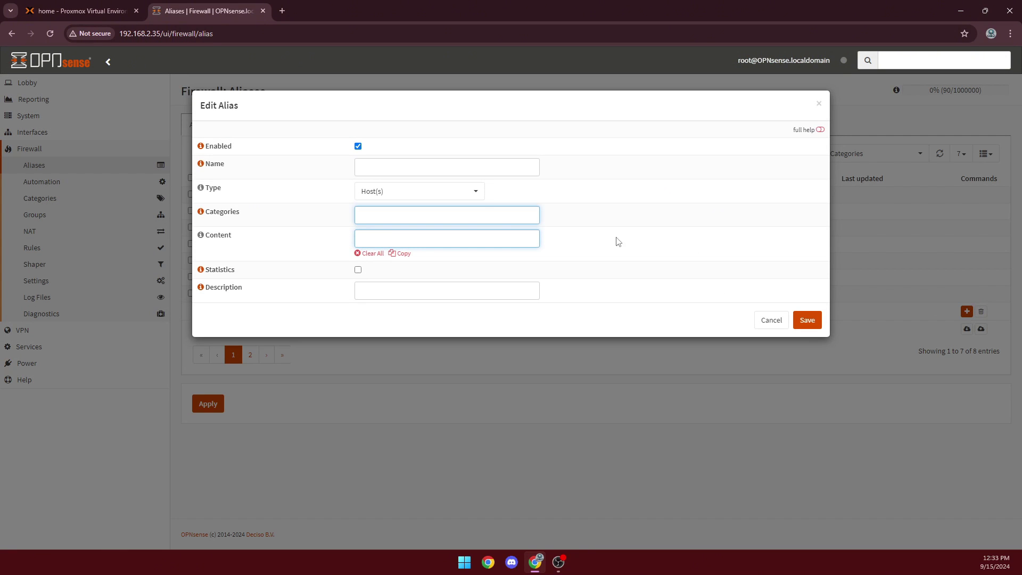
click(454, 194)
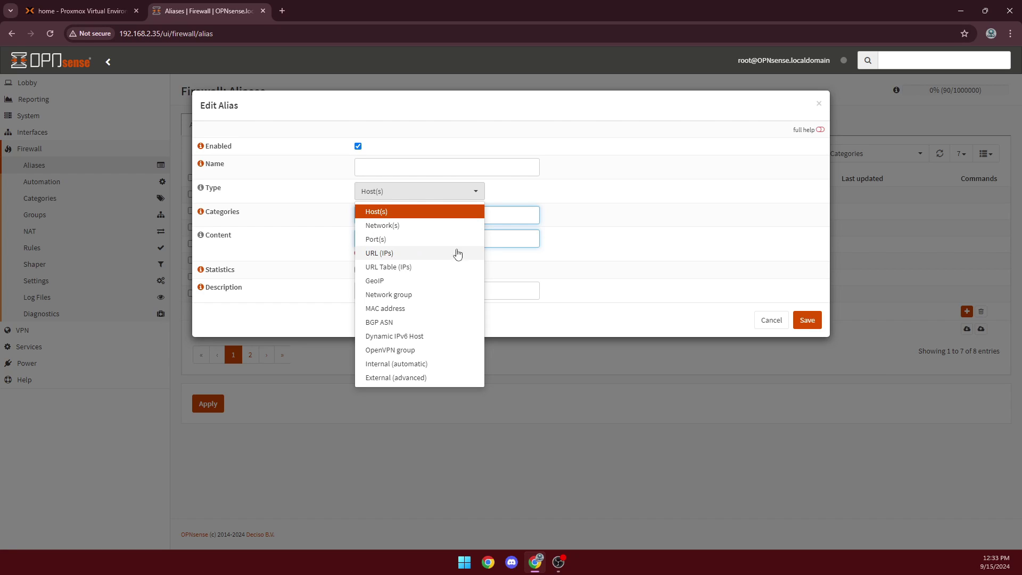
click(635, 220)
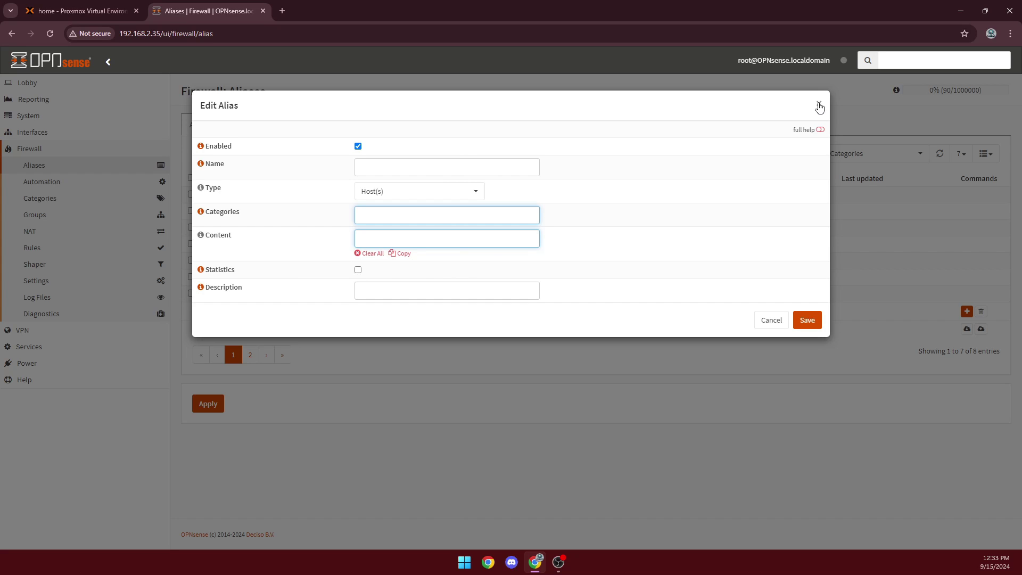
click(819, 106)
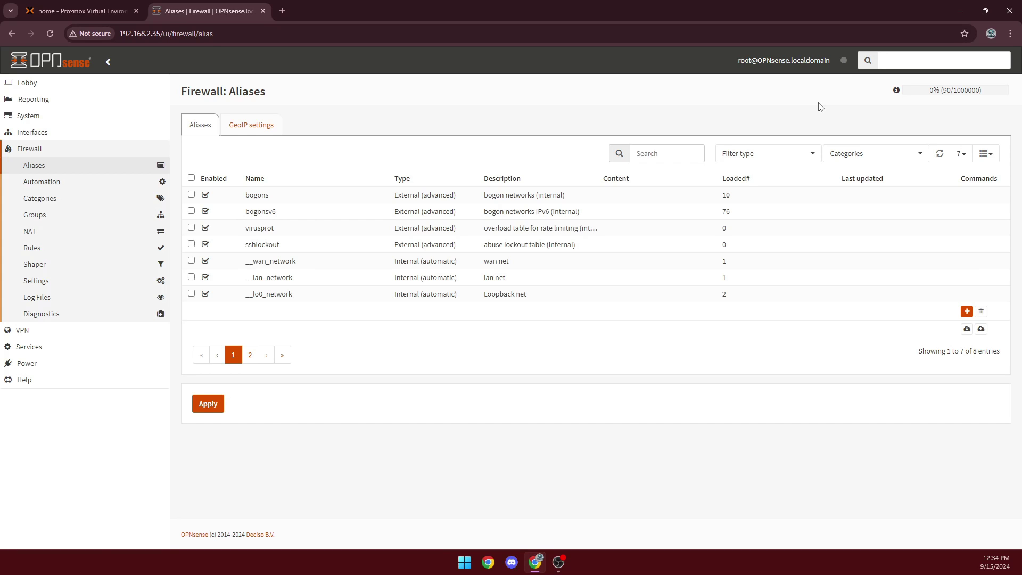
click(52, 330)
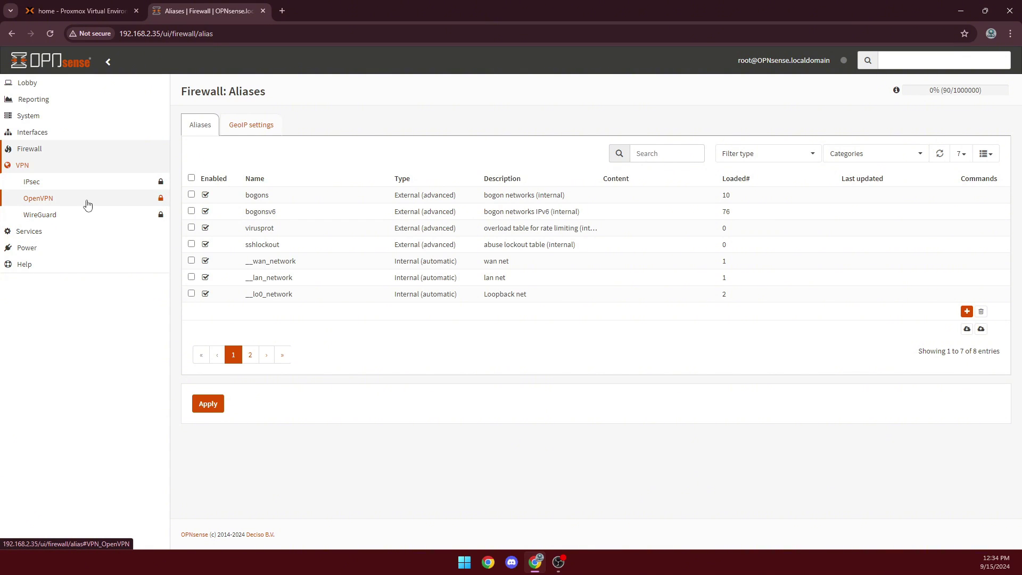
click(88, 205)
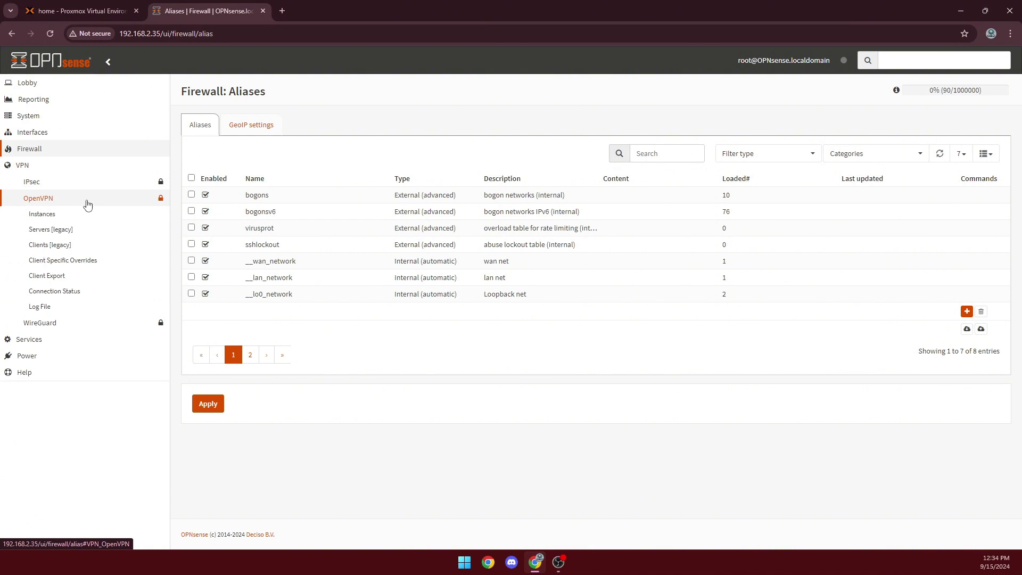
click(72, 328)
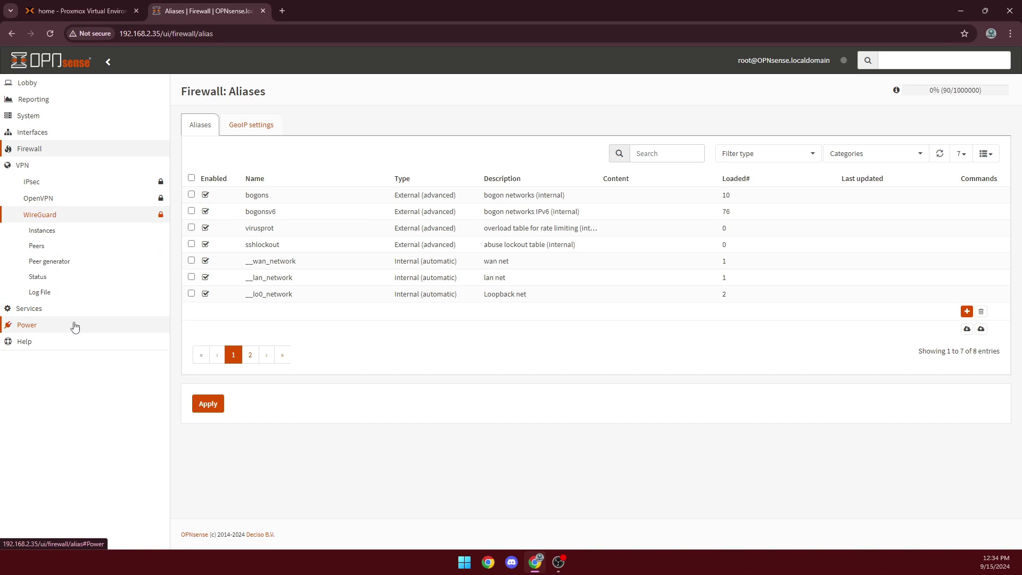
click(63, 183)
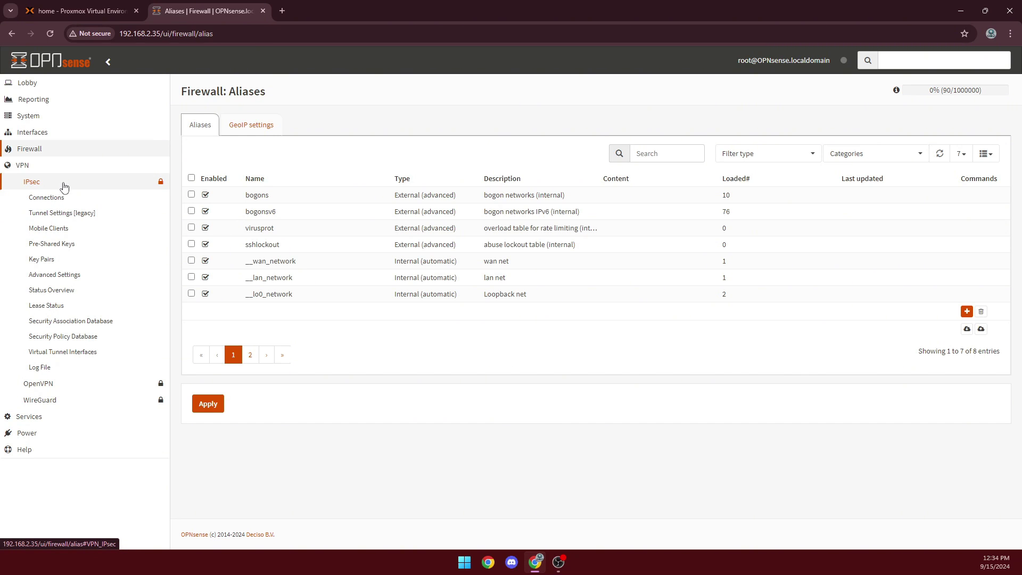
click(64, 184)
click(75, 201)
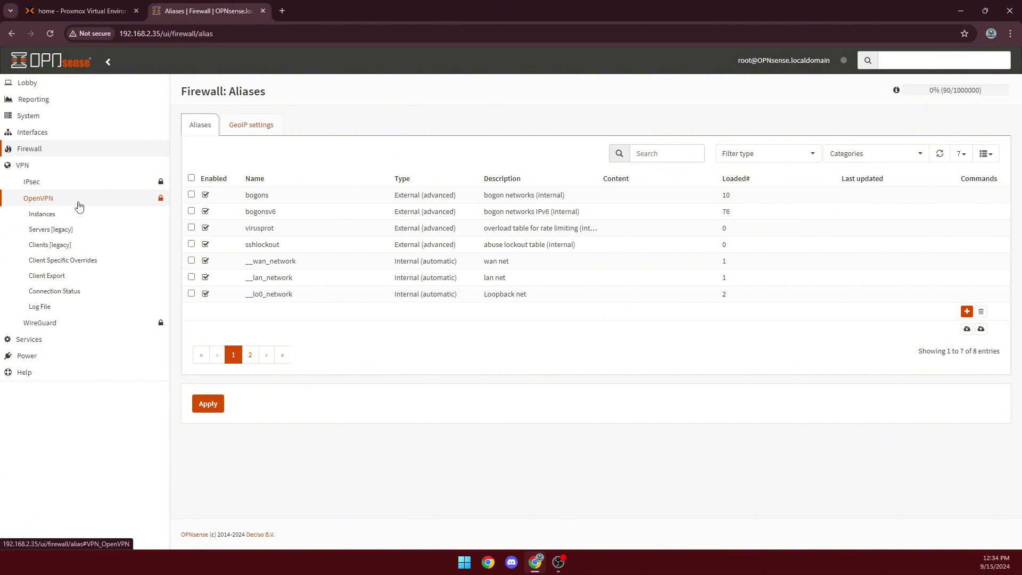
click(101, 326)
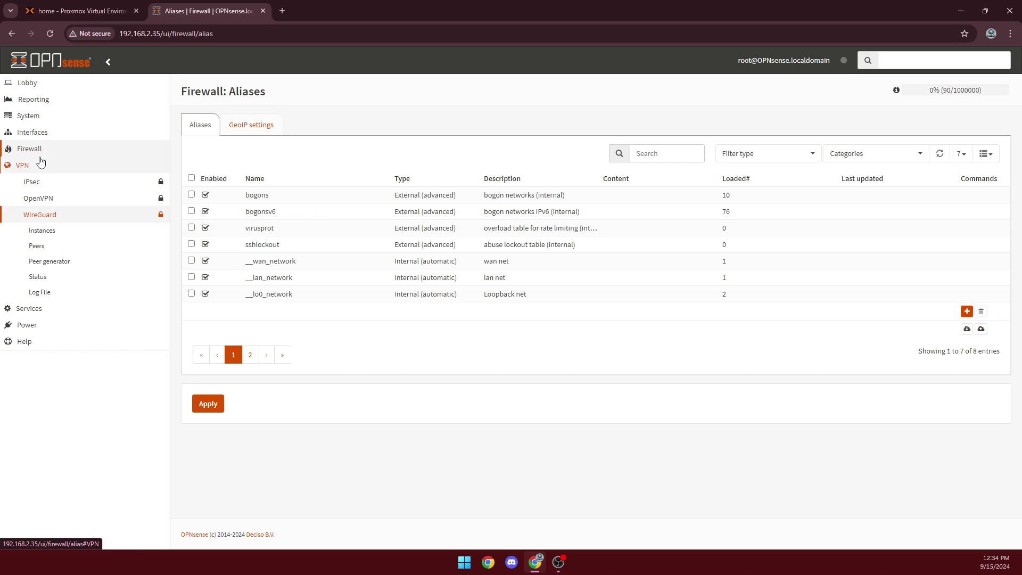
click(40, 83)
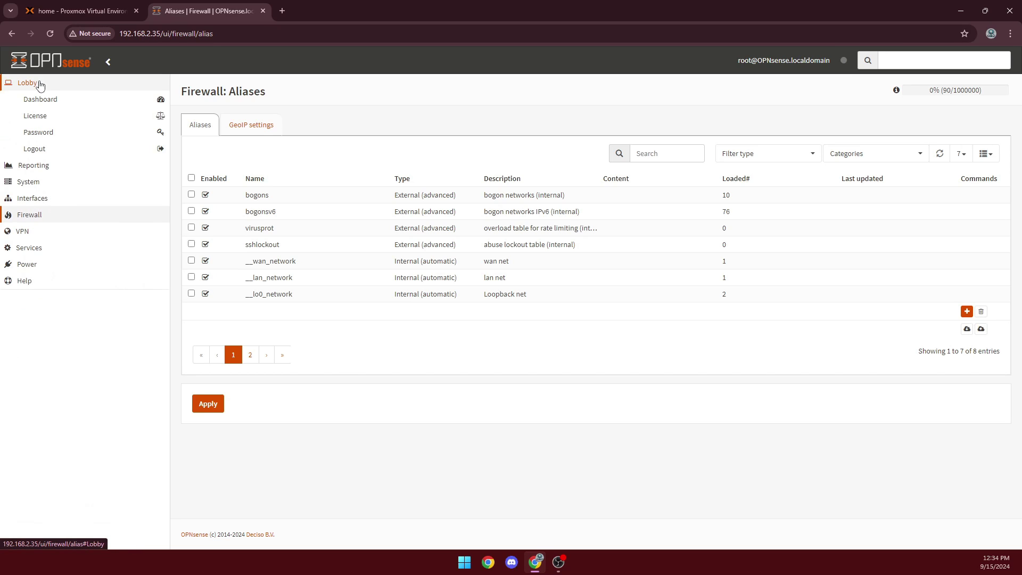
Change the root password on Lobby > Password, entering the old password and the new one twice
click(43, 136)
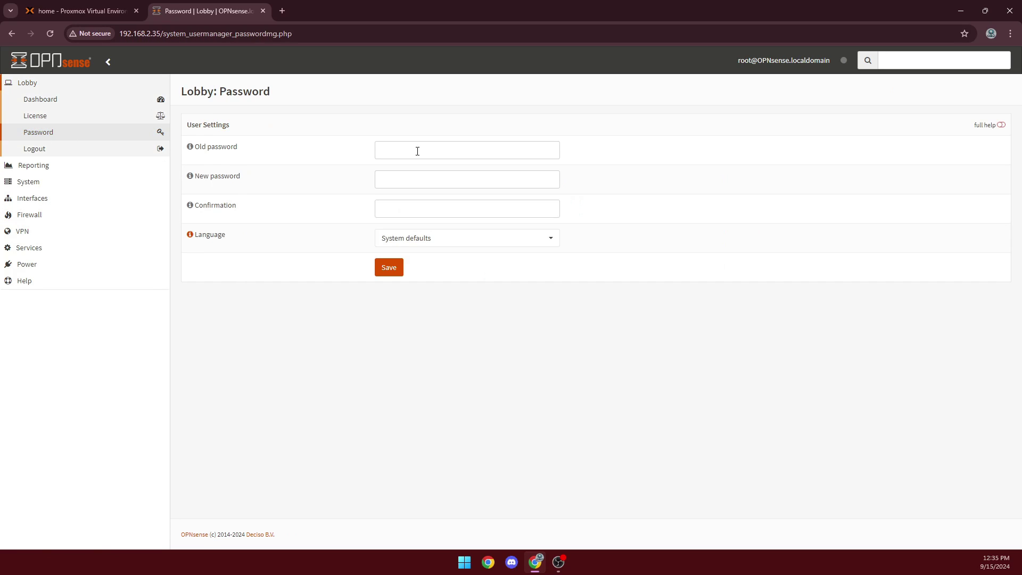
click(420, 148)
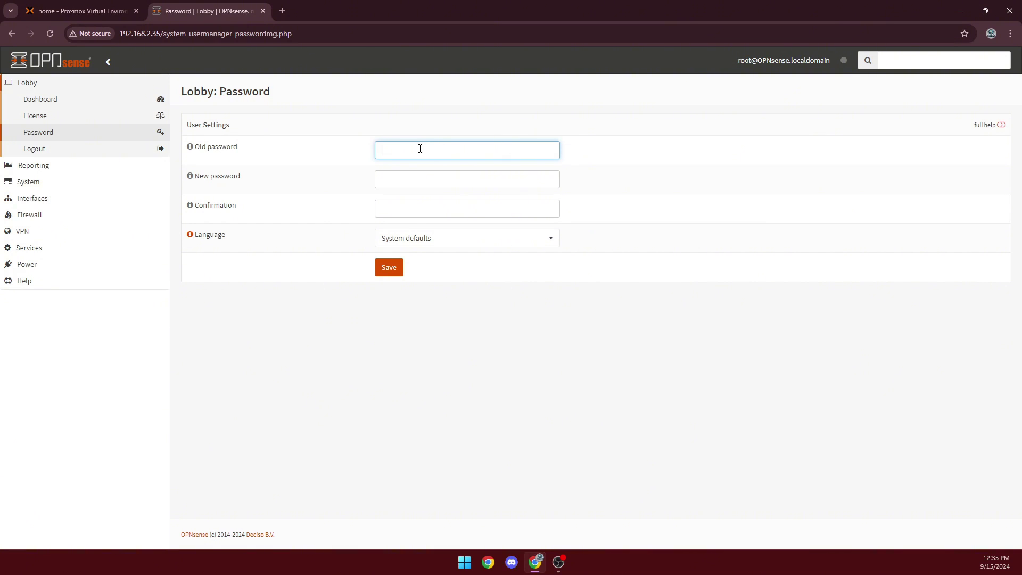
text(•••••)
key(Tab)
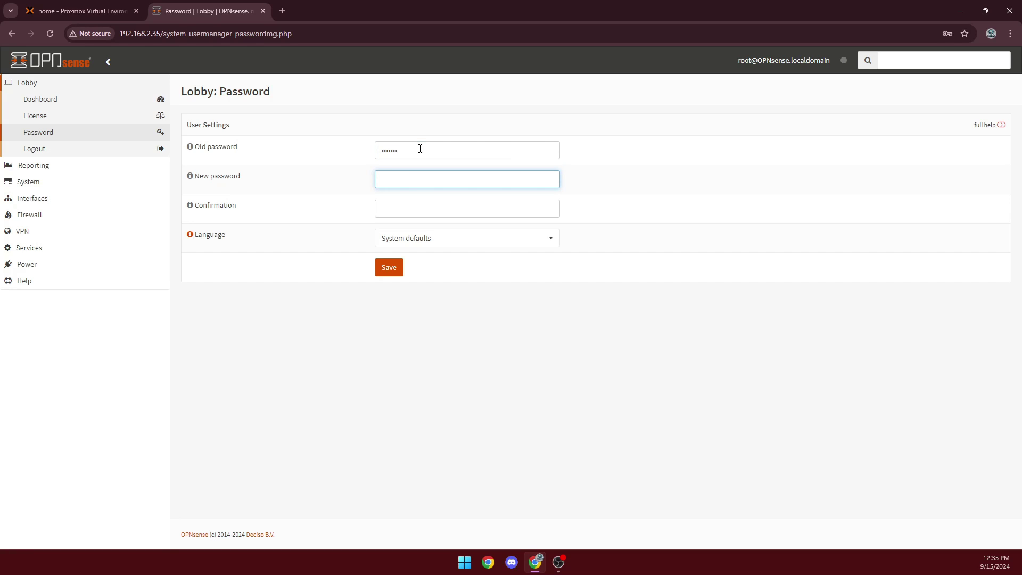
text(••••••••••••)
key(Tab)
text(••••)
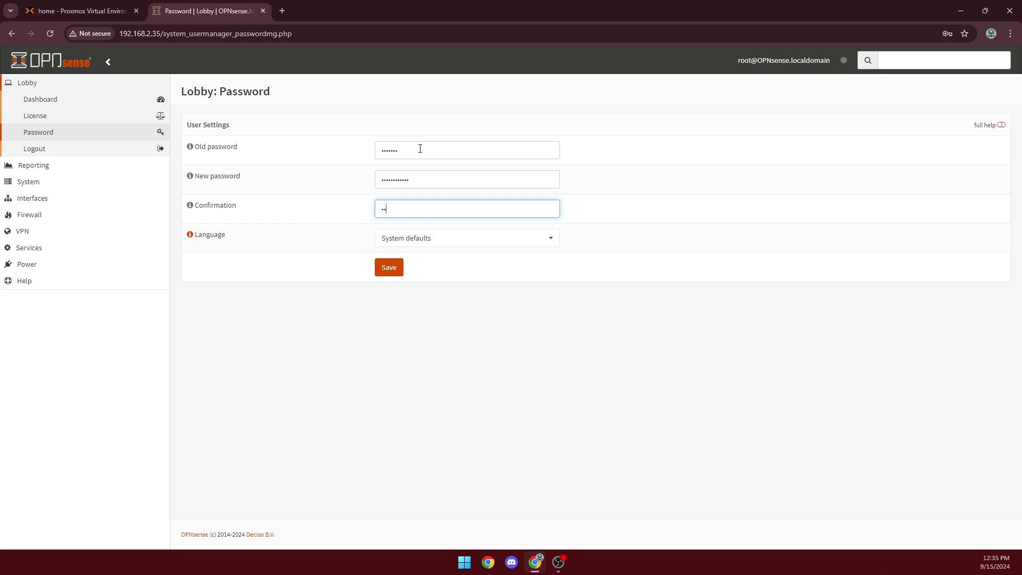
text(••••••)
key(Return)
key(Return)
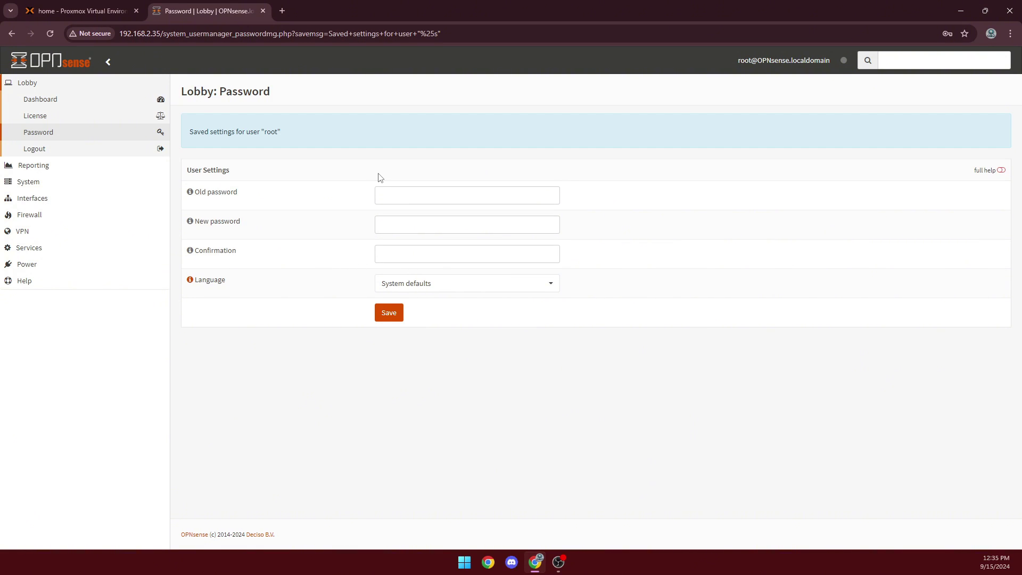
Log out and log back in as root using the new password
click(50, 150)
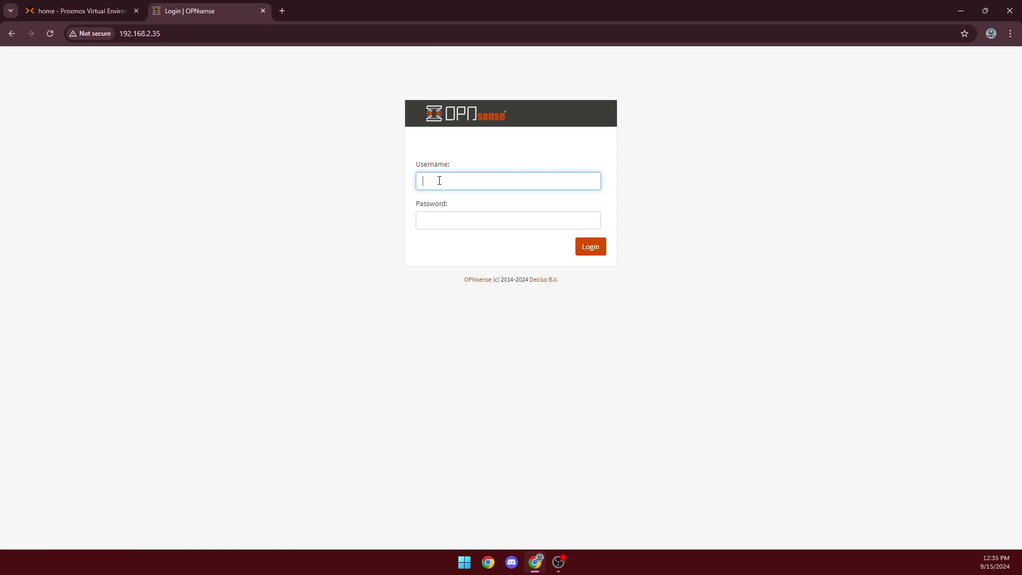
text(root)
key(Tab)
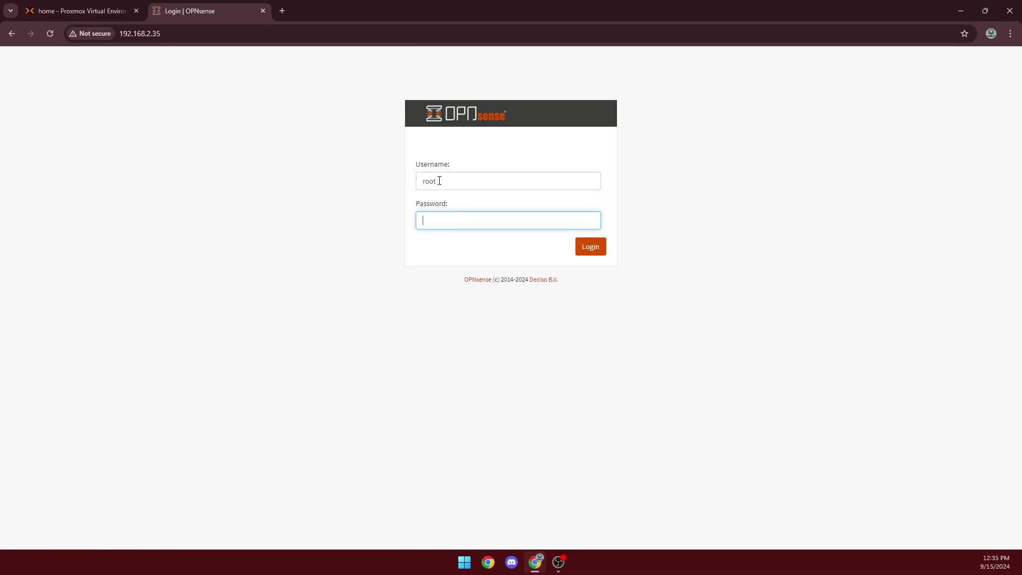
text(••••••••••)
key(Return)
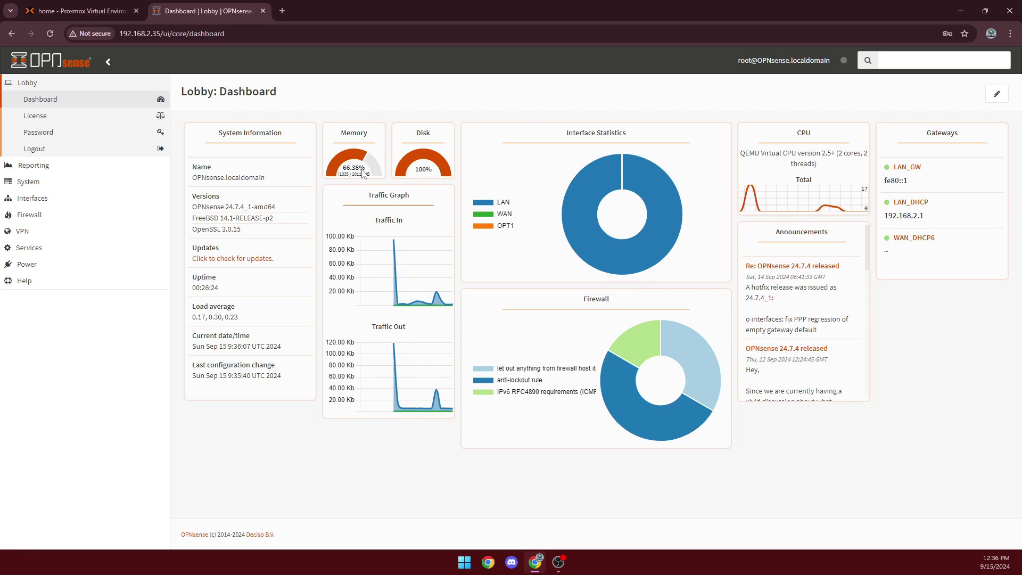
mouse_move(357, 162)
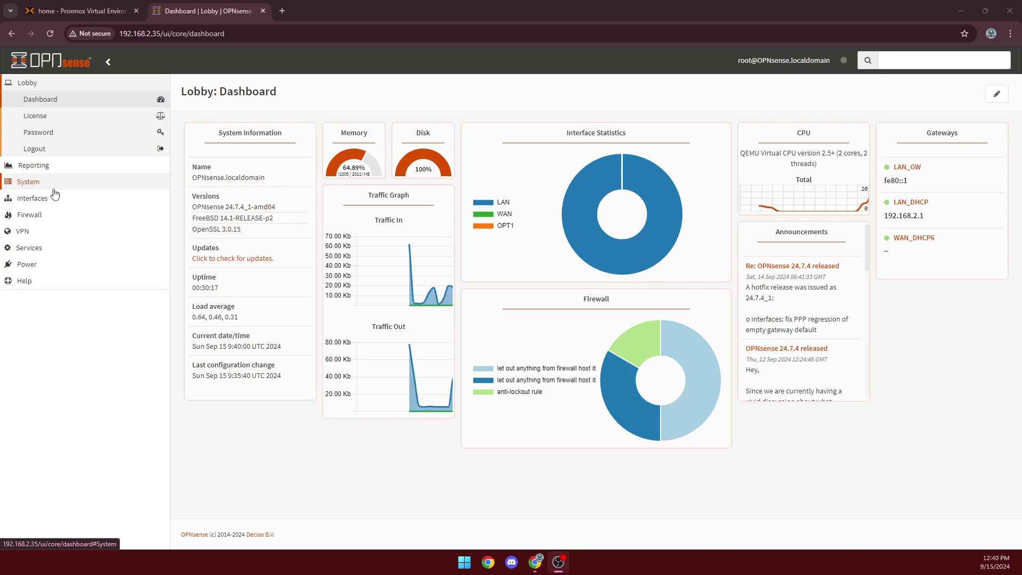
Install the os-theme-rebellion plugin from the Firmware Plugins list, then open System > Settings > General
click(53, 193)
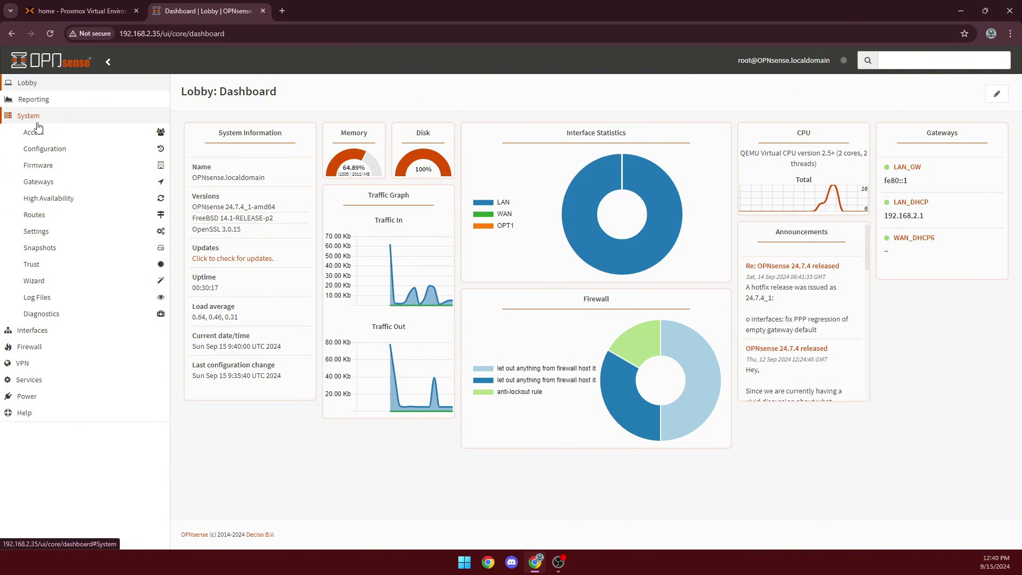
click(74, 164)
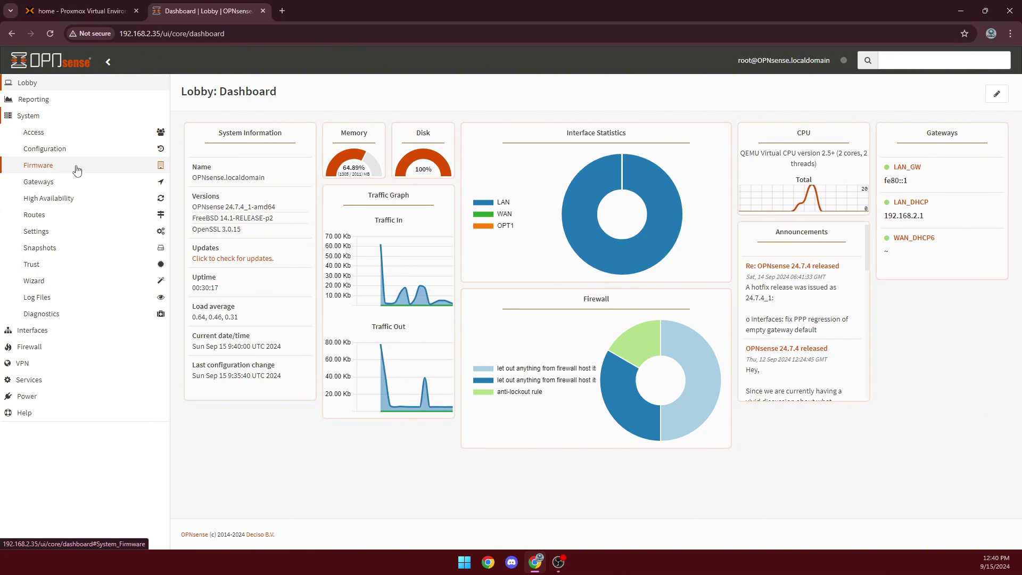
click(74, 181)
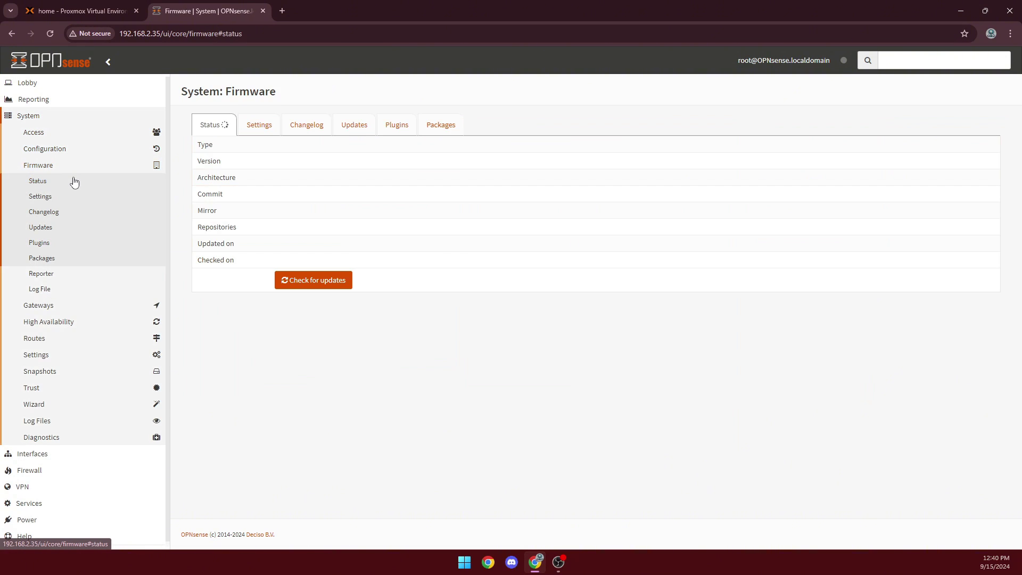
click(388, 127)
click(295, 148)
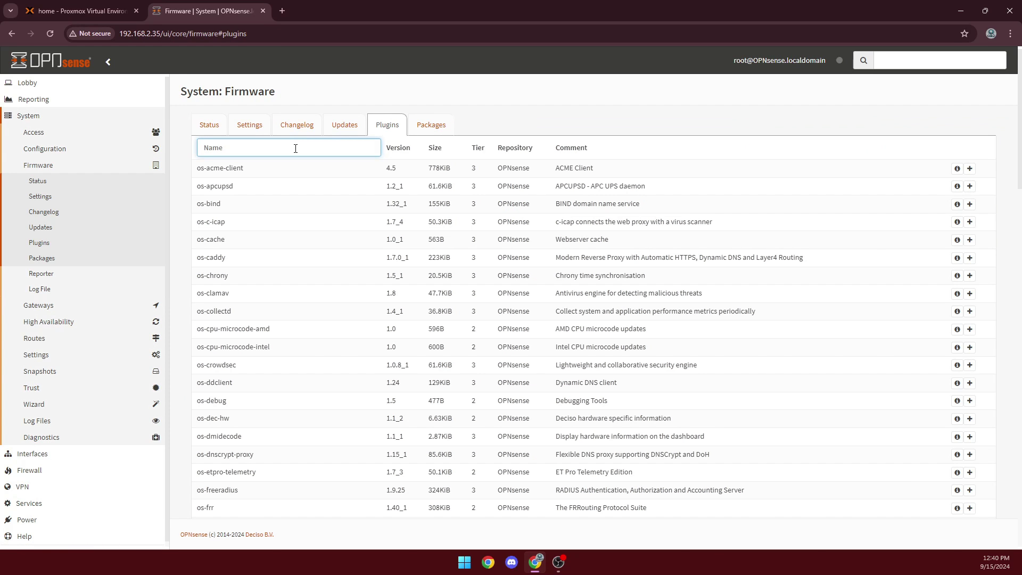
text(hem)
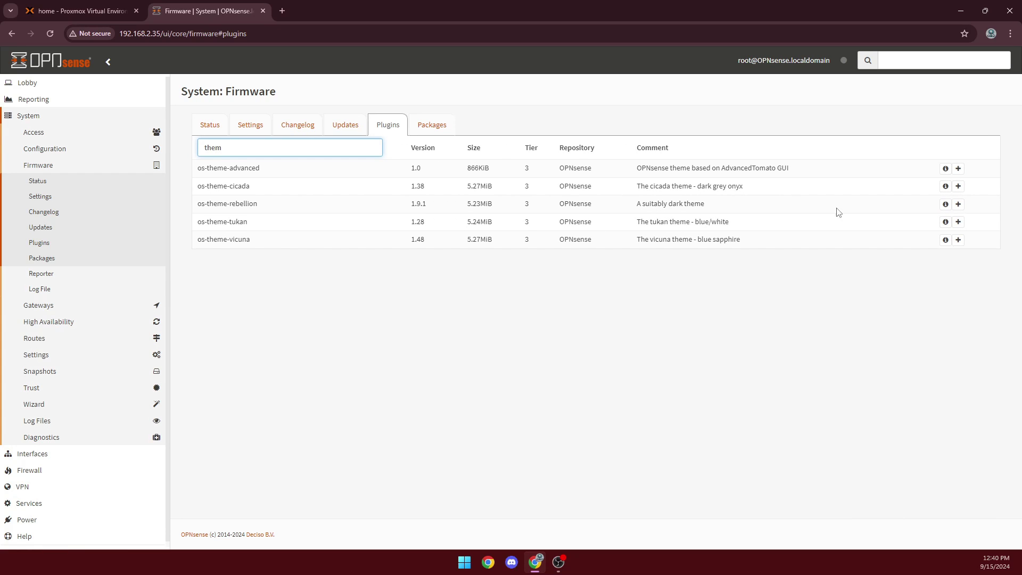
click(957, 204)
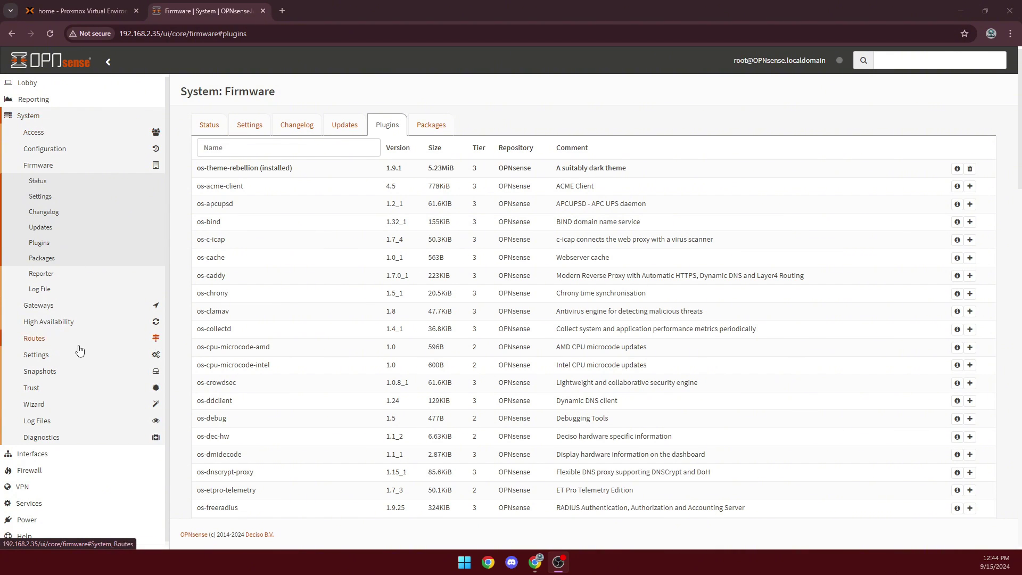
click(58, 359)
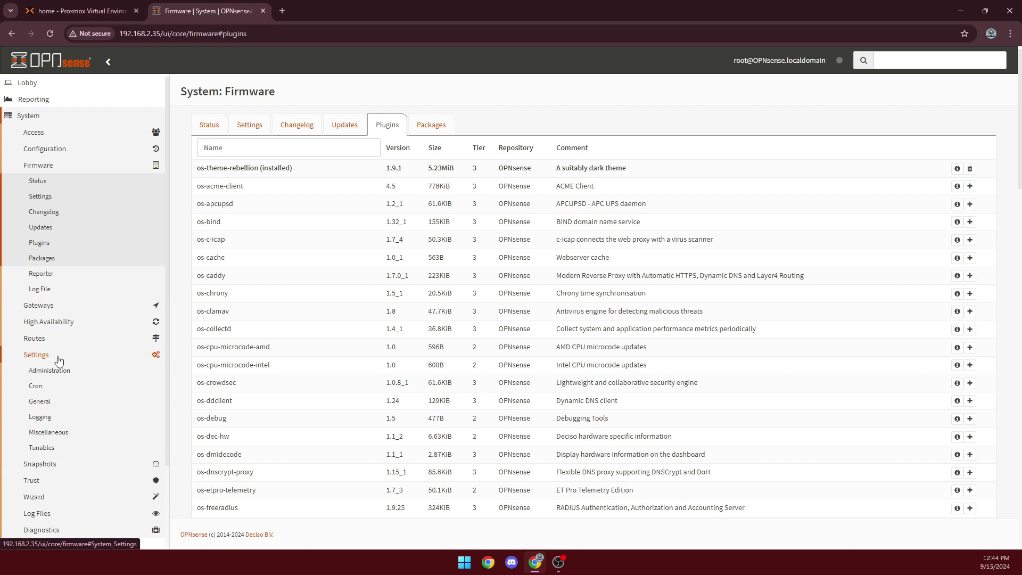
click(53, 407)
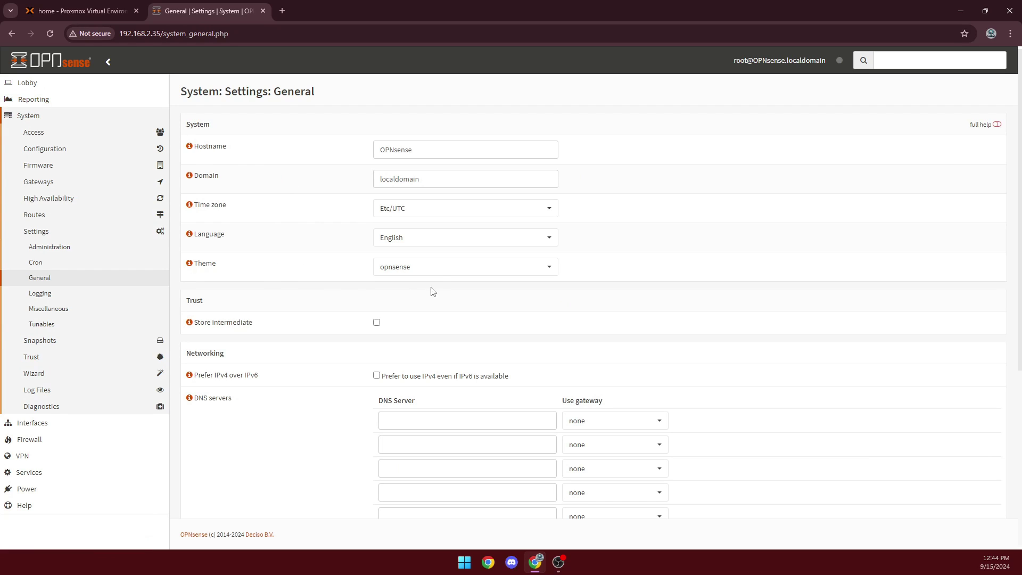
Choose 'rebellion' from the Theme dropdown and save the General settings
click(439, 273)
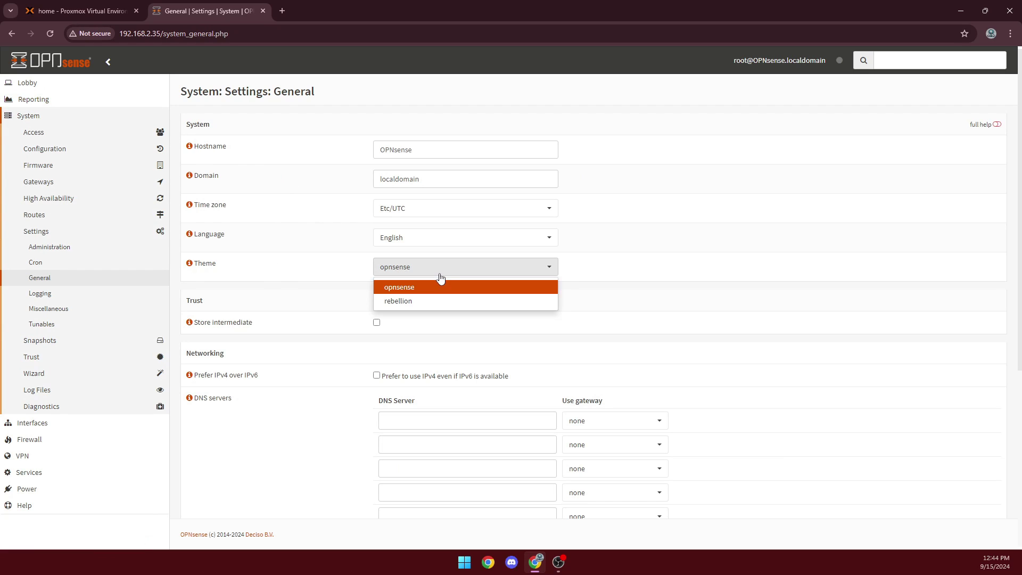
click(408, 299)
scroll(418, 309, down, 5)
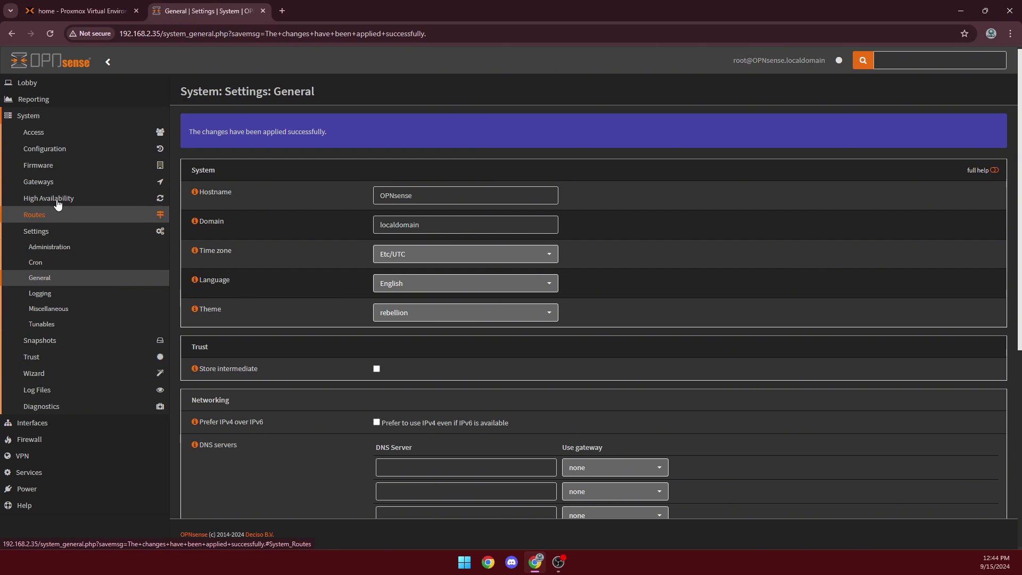
click(72, 168)
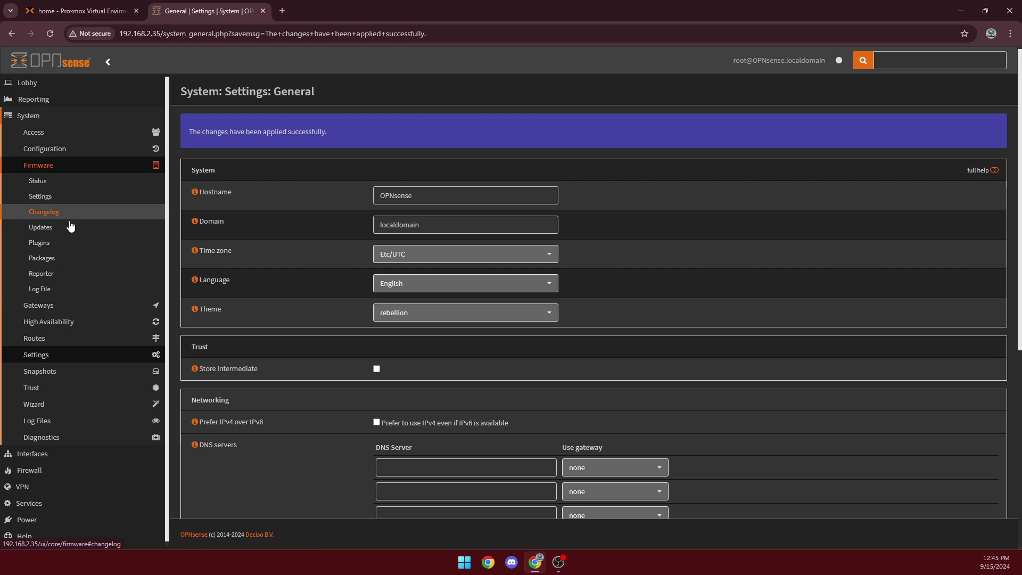
Confirm os-theme-rebellion 1.9.1 shows as installed, then view the Lobby dashboard in the dark theme
click(60, 251)
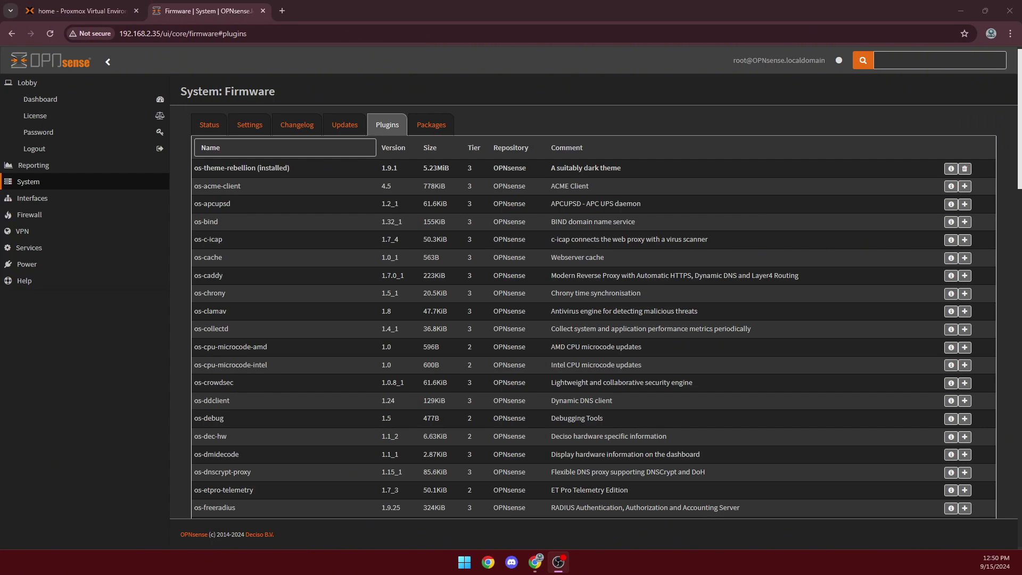
click(47, 105)
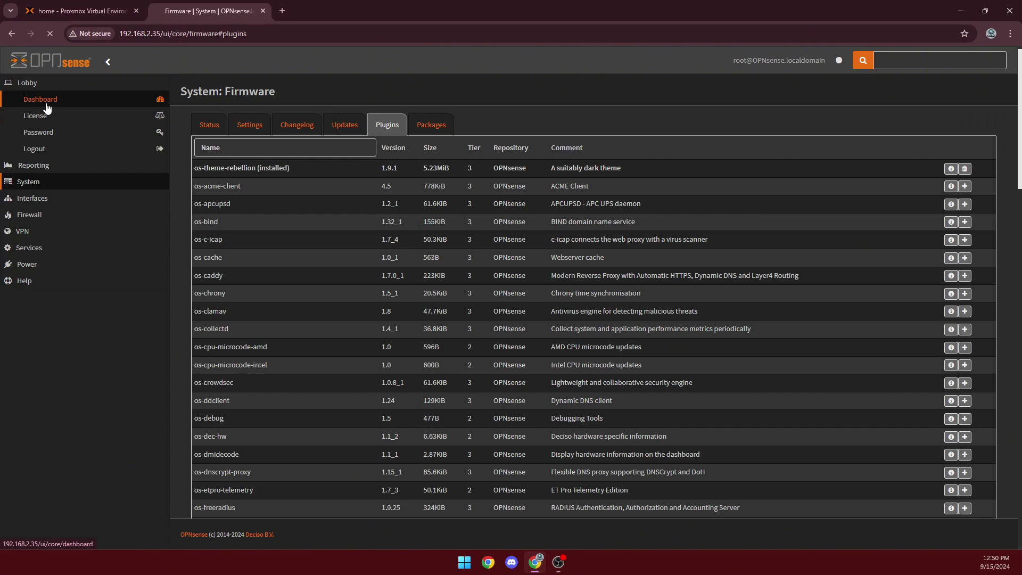